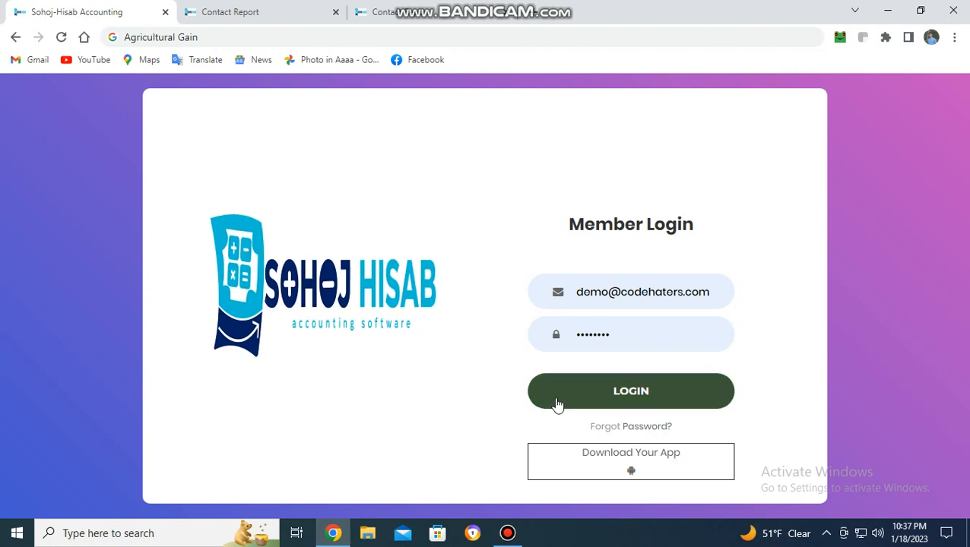
Log in with the prefilled account credentials, dismissing the password warning, and open the Contacts page.
left_click(622, 390)
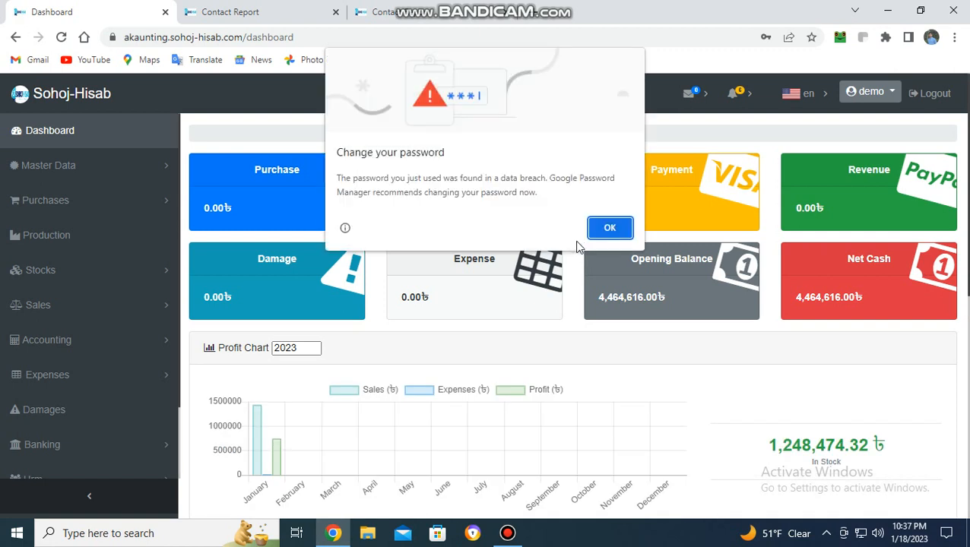
left_click(610, 228)
scroll(71, 368, "down", 3)
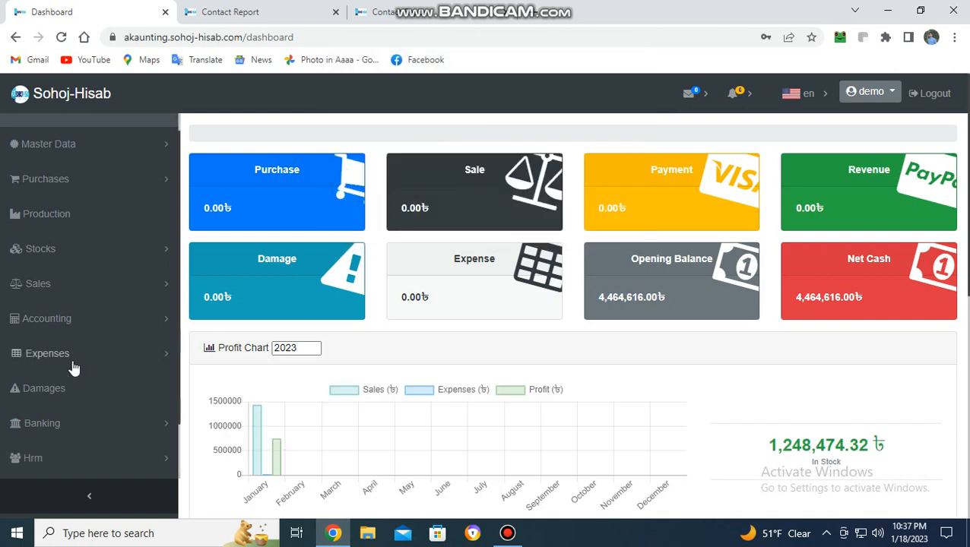
left_click(49, 426)
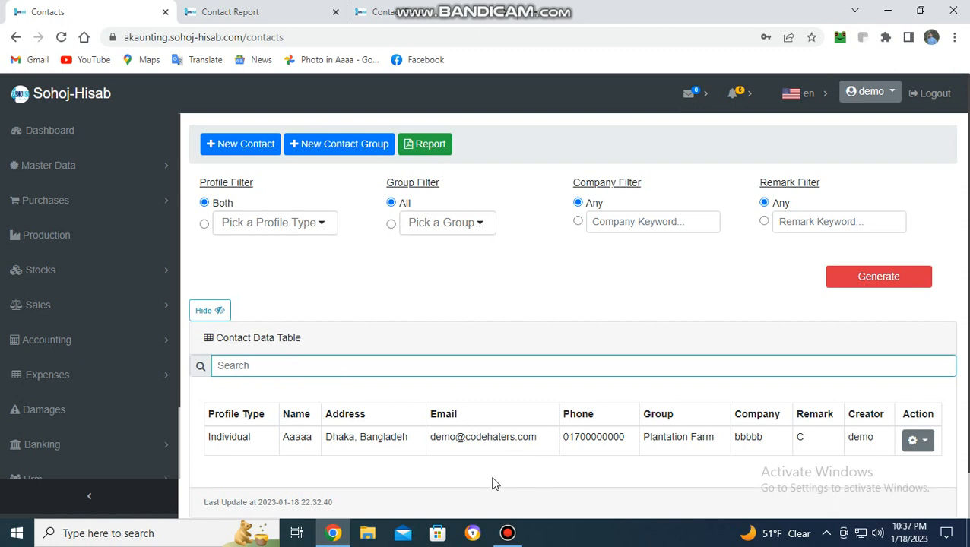
left_click(259, 366)
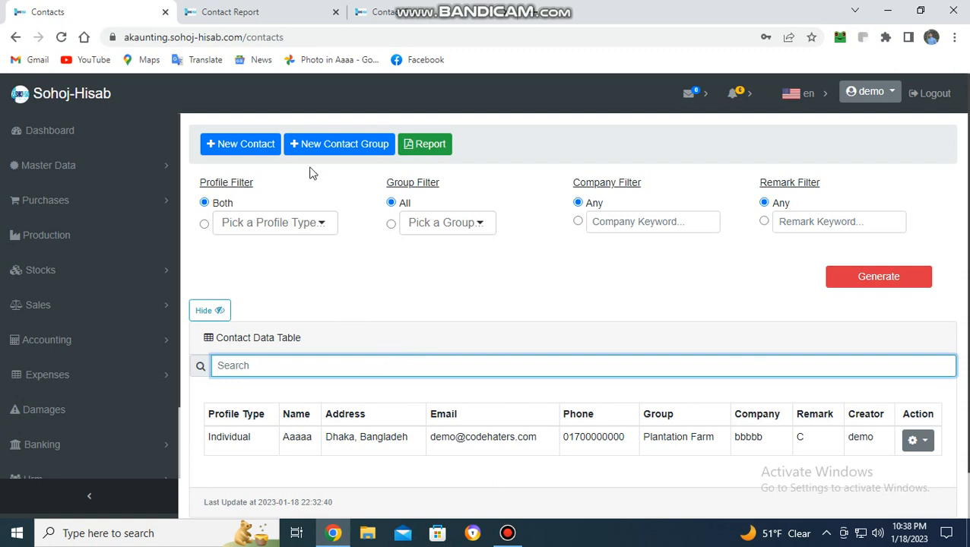
Create a new contact group named Dairy Farm, leaving its description empty.
left_click(342, 151)
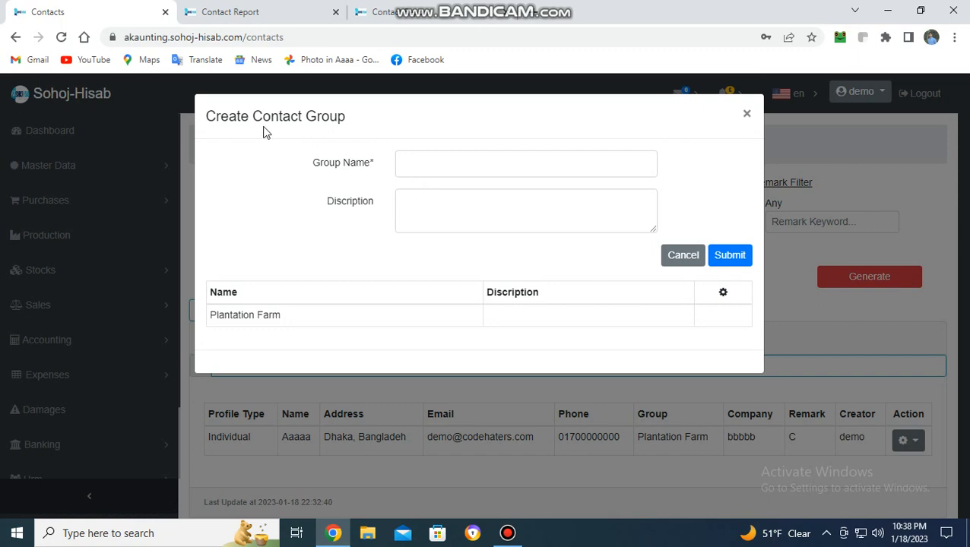
left_click(412, 163)
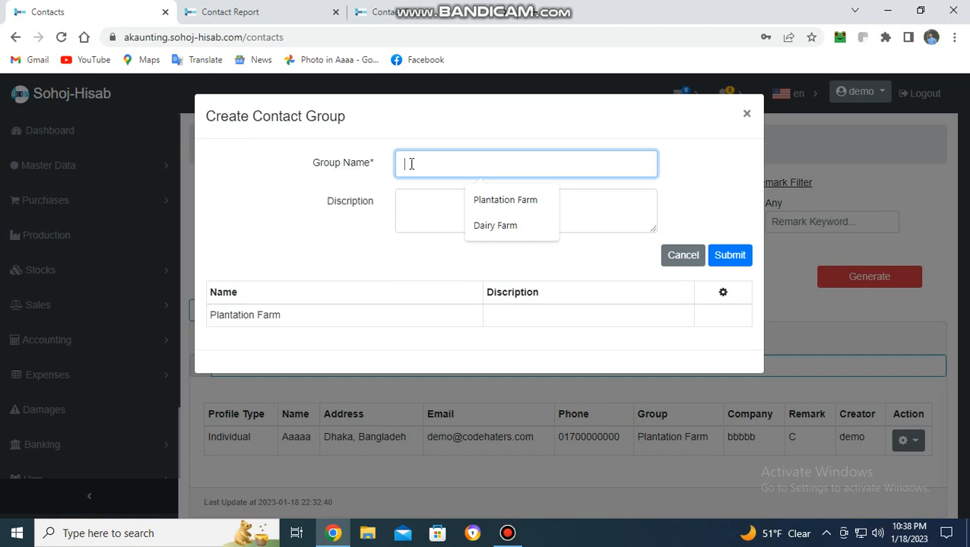
left_click(428, 212)
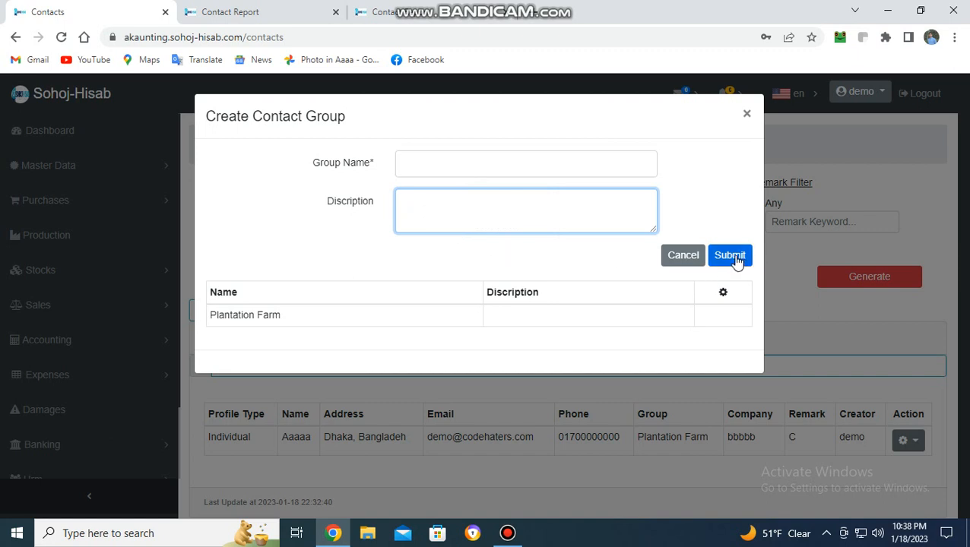
left_click(440, 167)
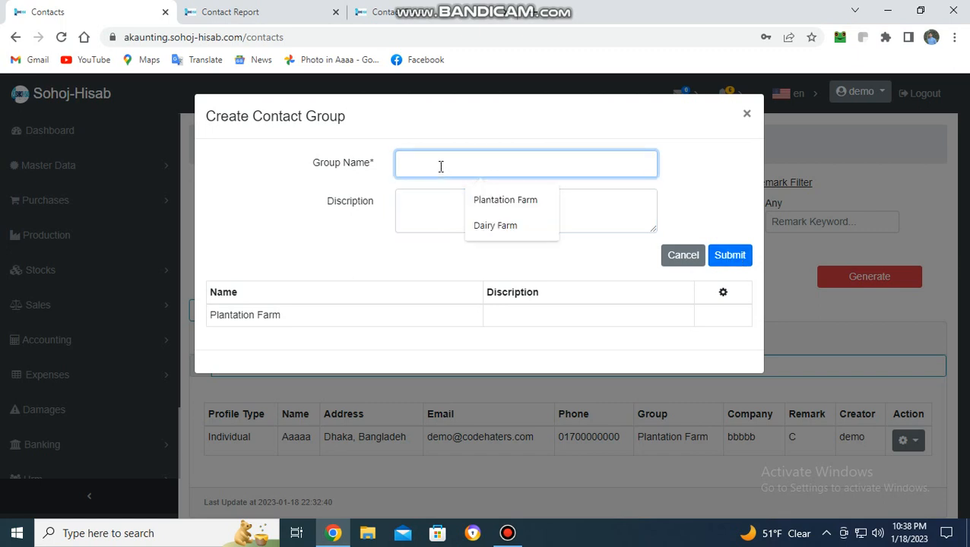
left_click(490, 225)
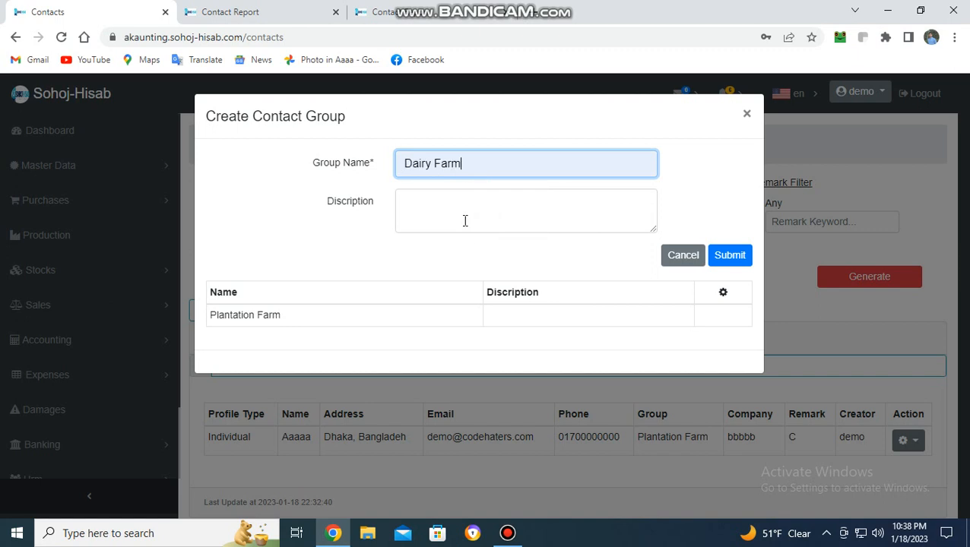
left_click(730, 257)
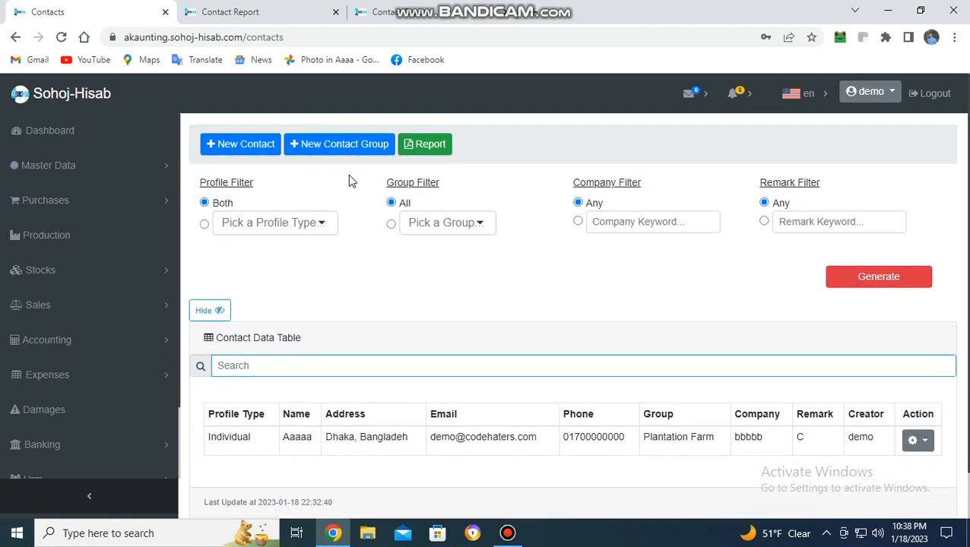
Open a new contact form and examine its profile type choices, contact detail fields, group choices and remark field.
left_click(244, 150)
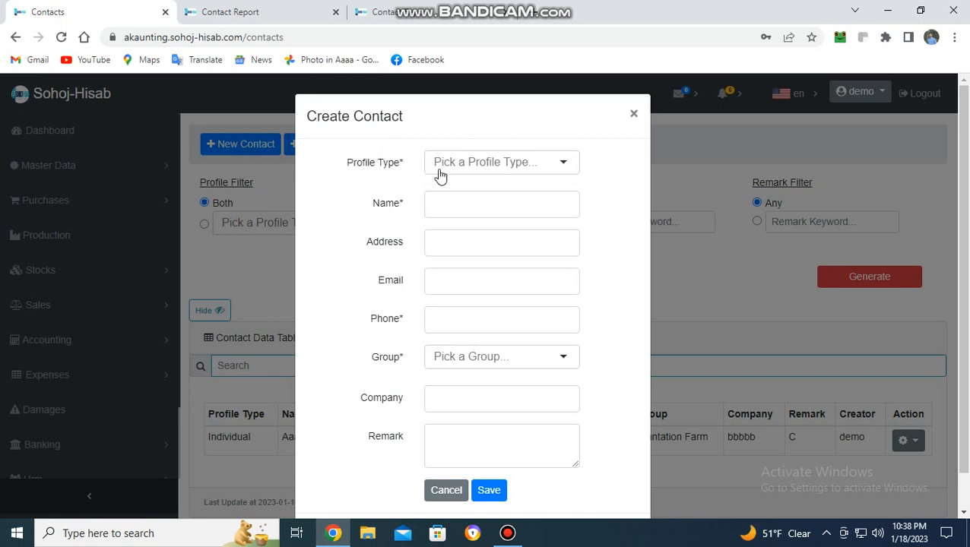
left_click(525, 175)
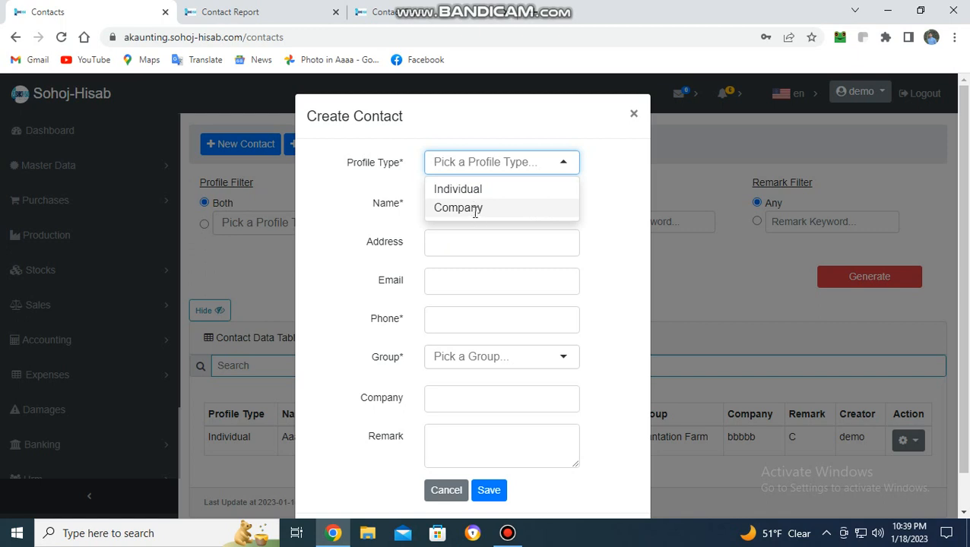
left_click(641, 213)
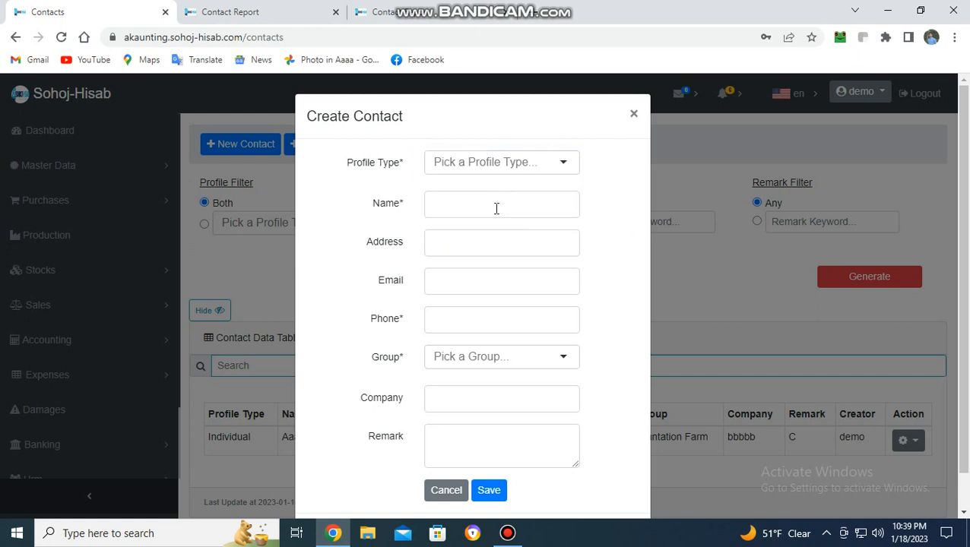
left_click(488, 208)
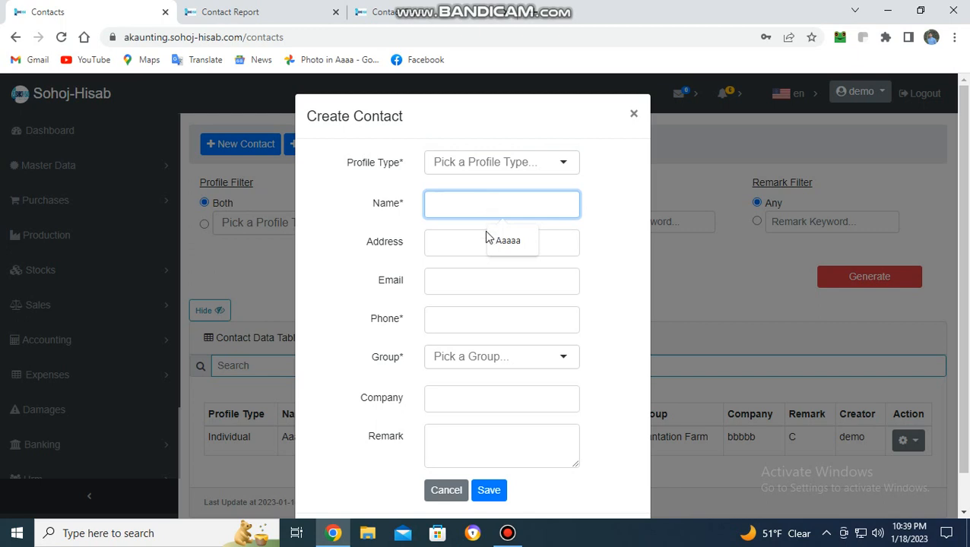
left_click(445, 245)
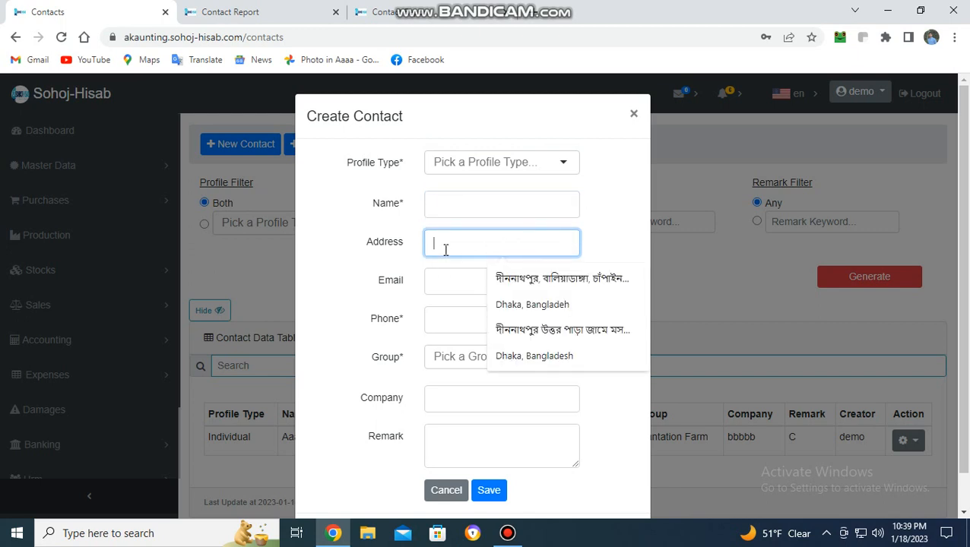
left_click(405, 283)
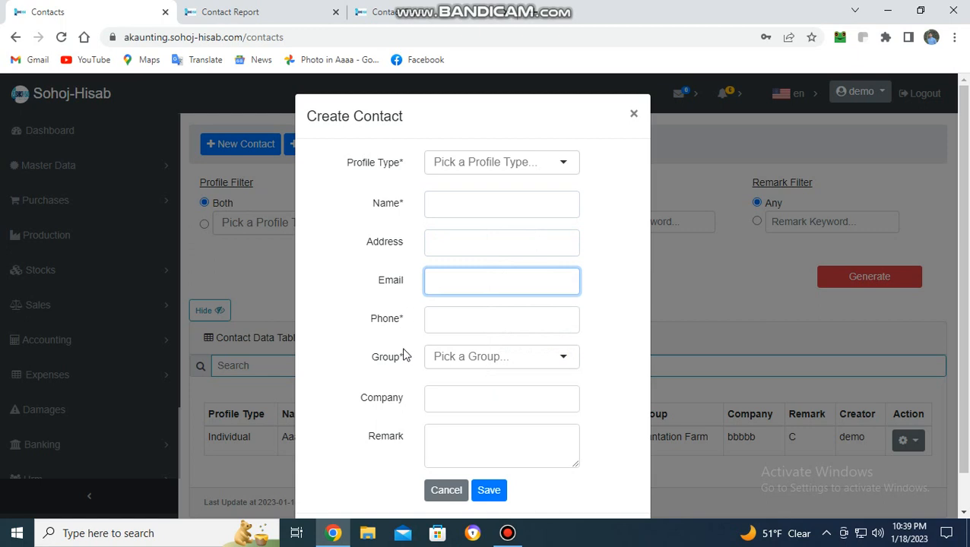
left_click(464, 363)
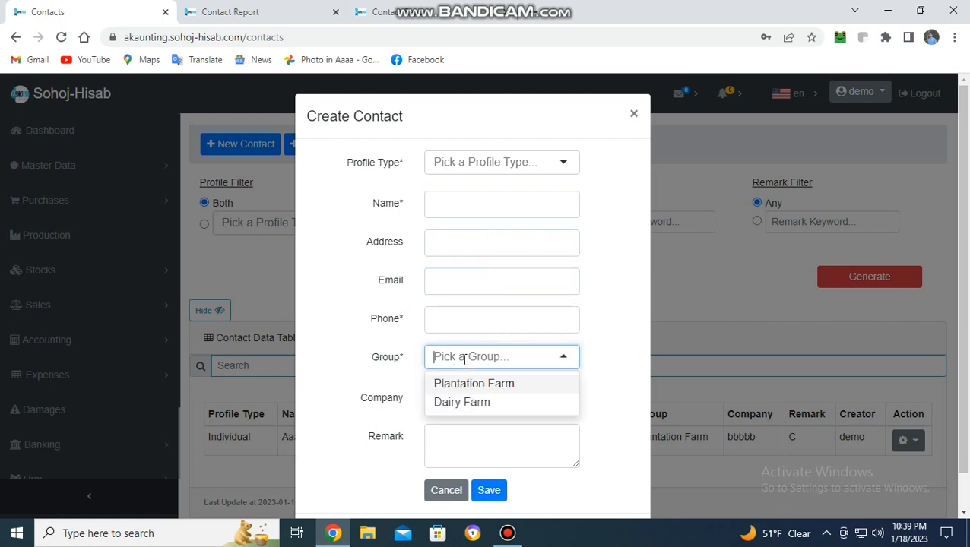
left_click(405, 376)
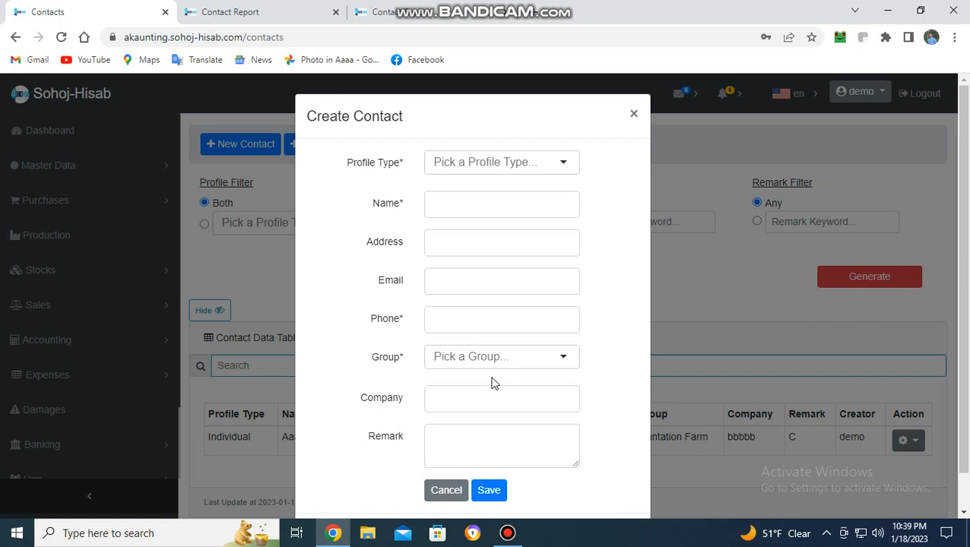
left_click(472, 358)
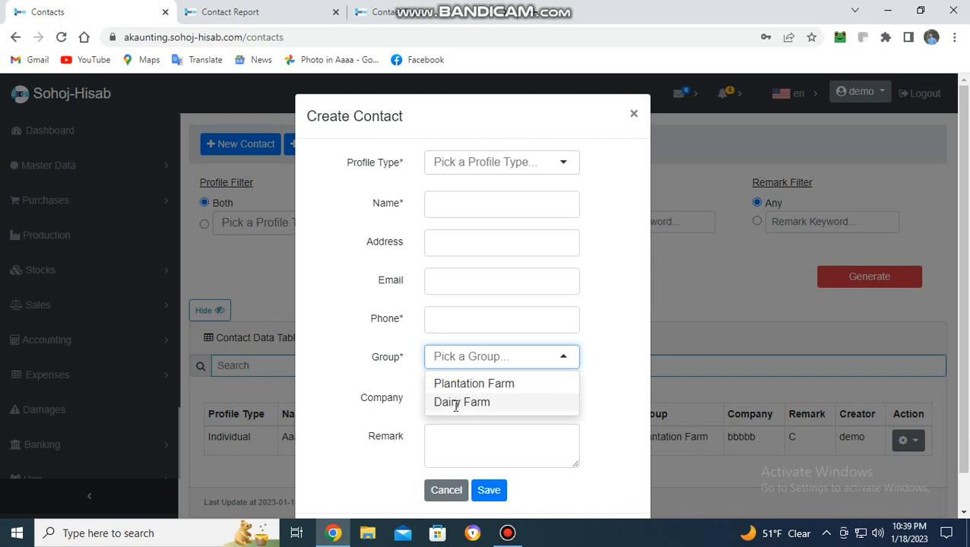
left_click(413, 391)
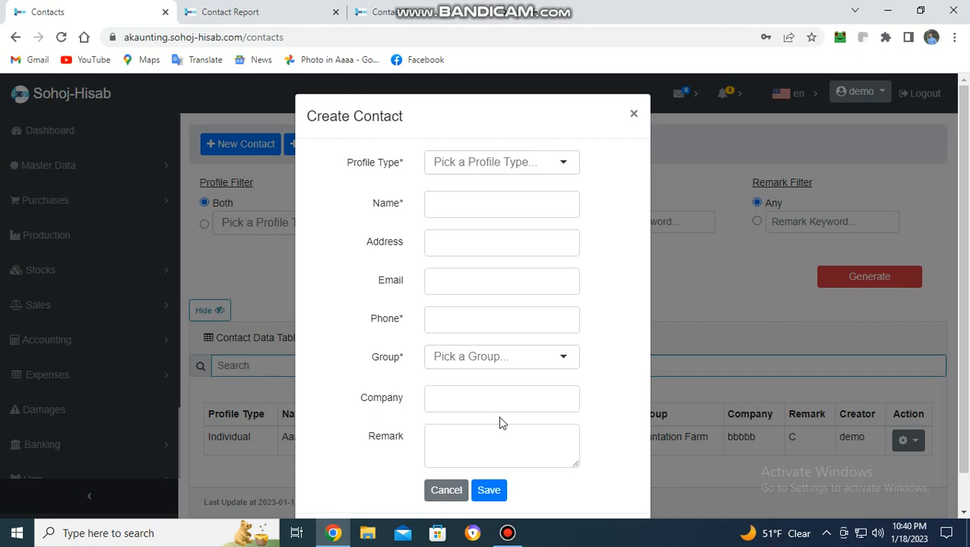
left_click(473, 433)
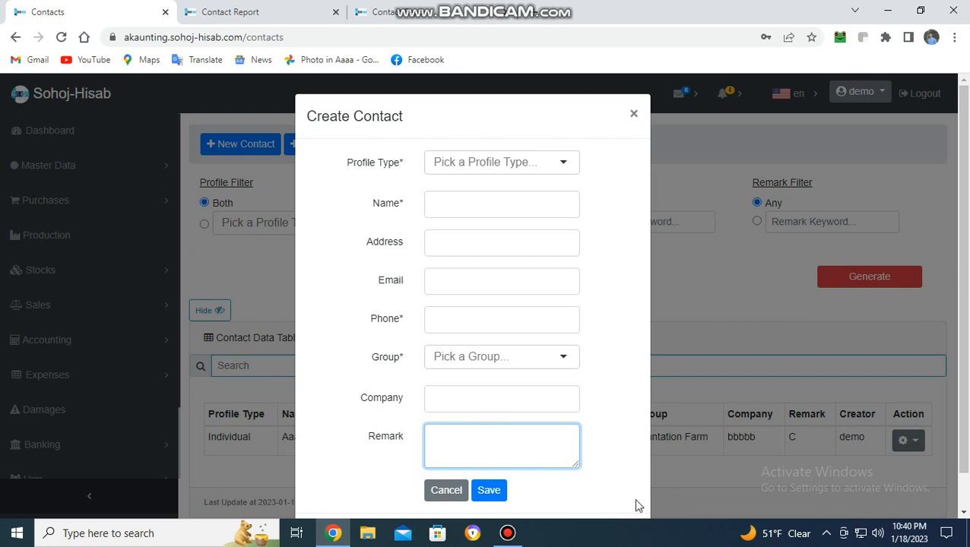
Set the new contact's profile type to Individual and fill in the contact's name, address, e-mail and phone number.
left_click(468, 173)
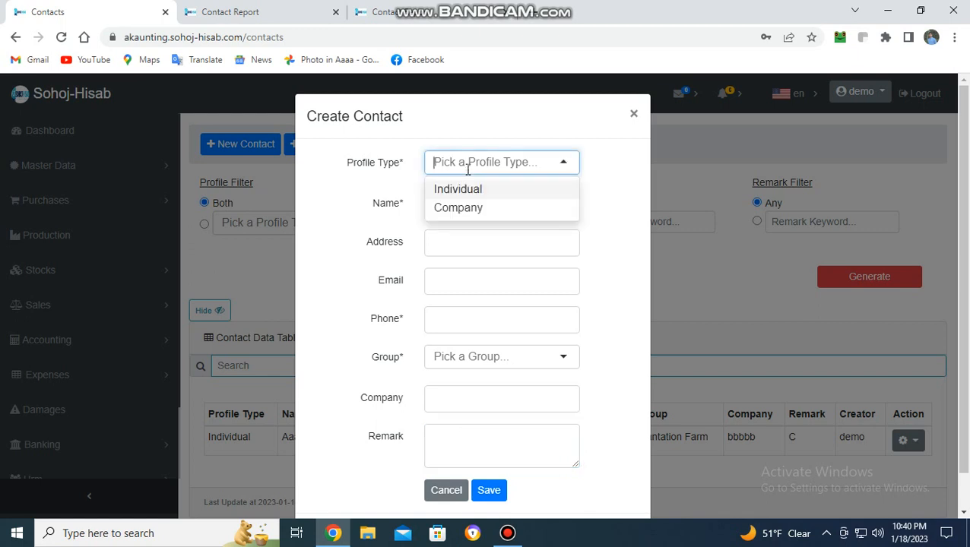
left_click(460, 188)
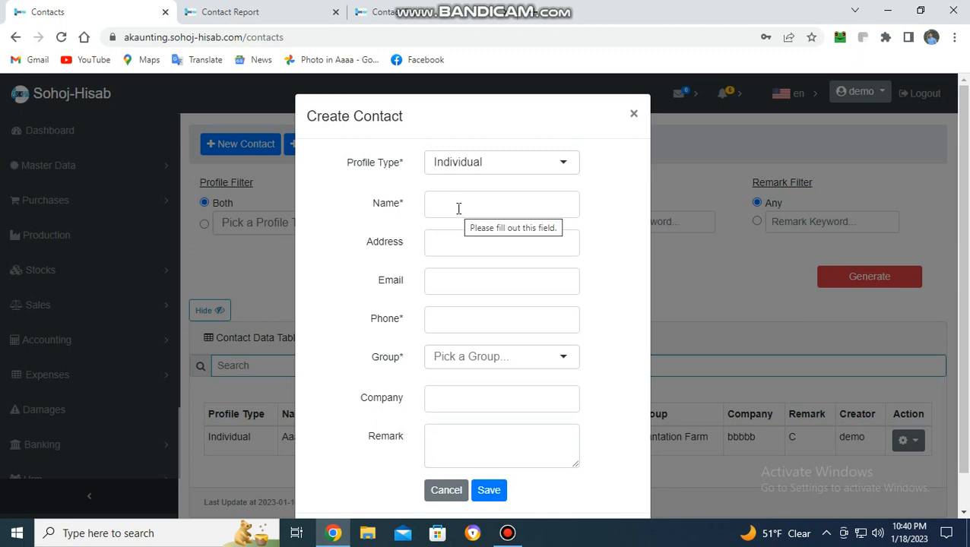
left_click(458, 209)
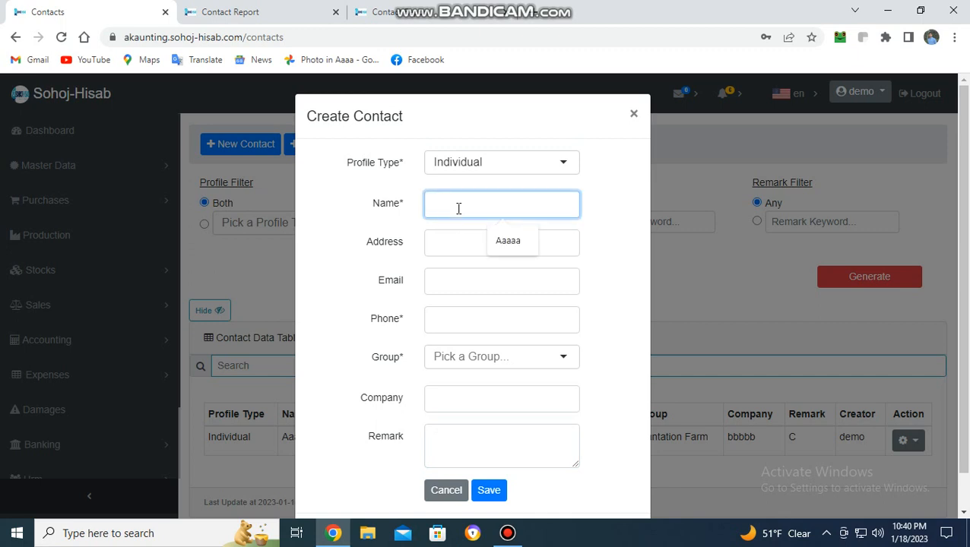
type("Korim")
left_click(507, 241)
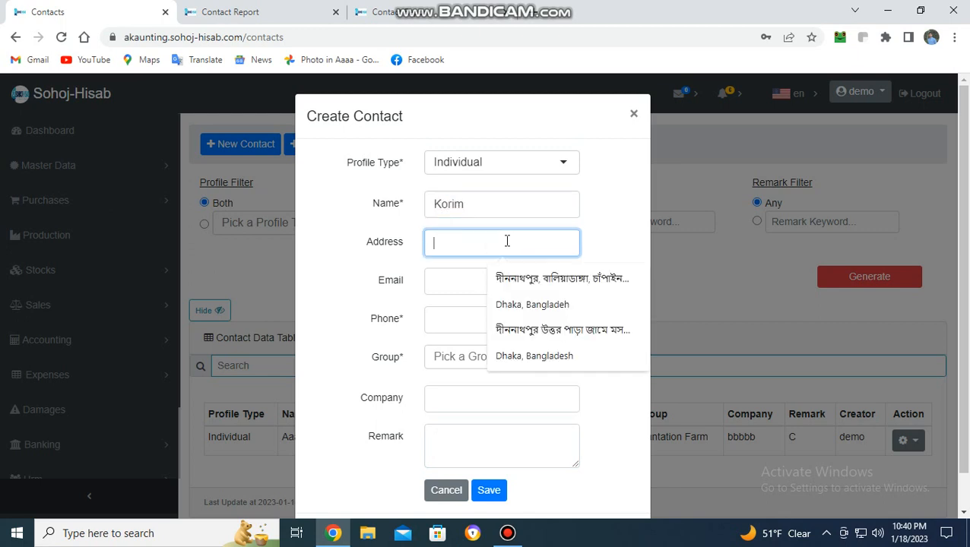
left_click(516, 305)
left_click(452, 290)
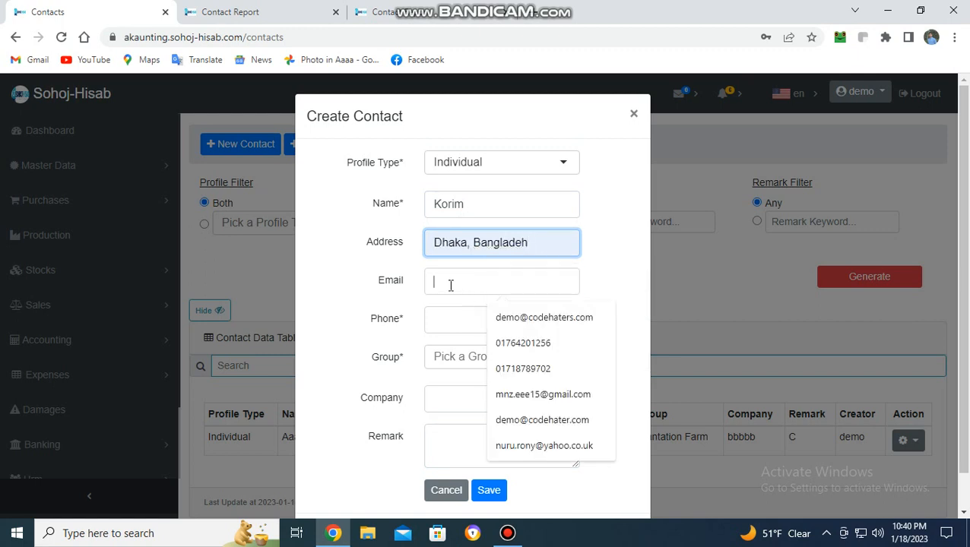
left_click(537, 397)
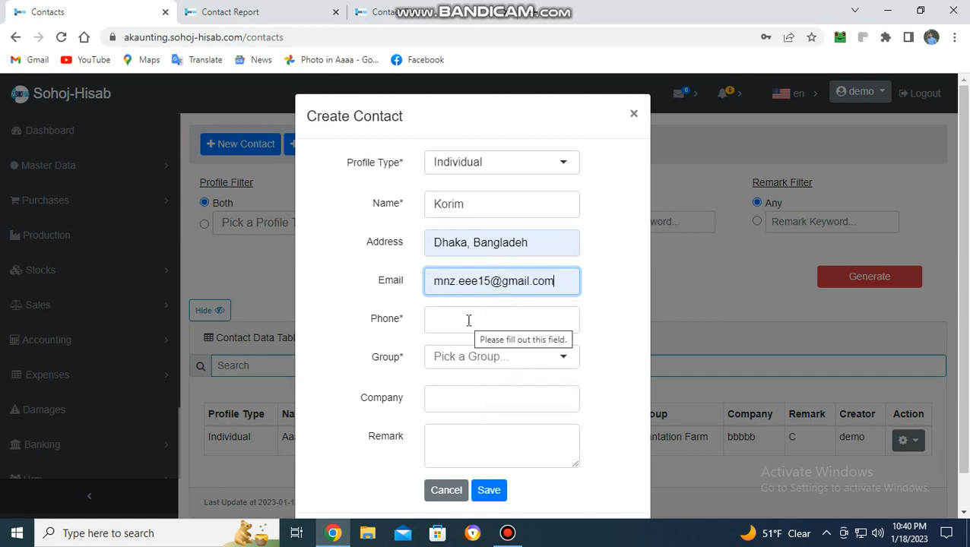
left_click(469, 320)
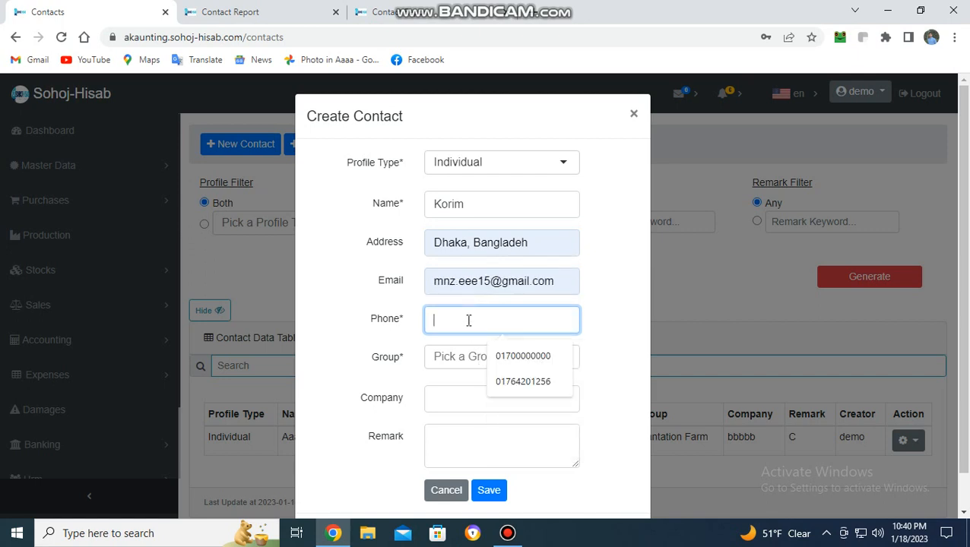
left_click(511, 382)
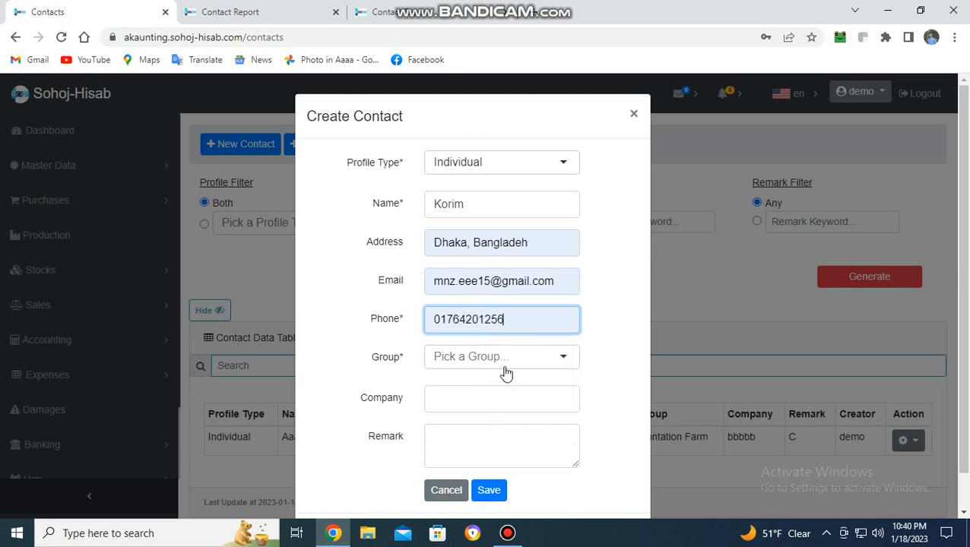
Assign the contact to the Plantation Farm group with company Agricultural Gain and remark Good, and save the contact.
left_click(498, 356)
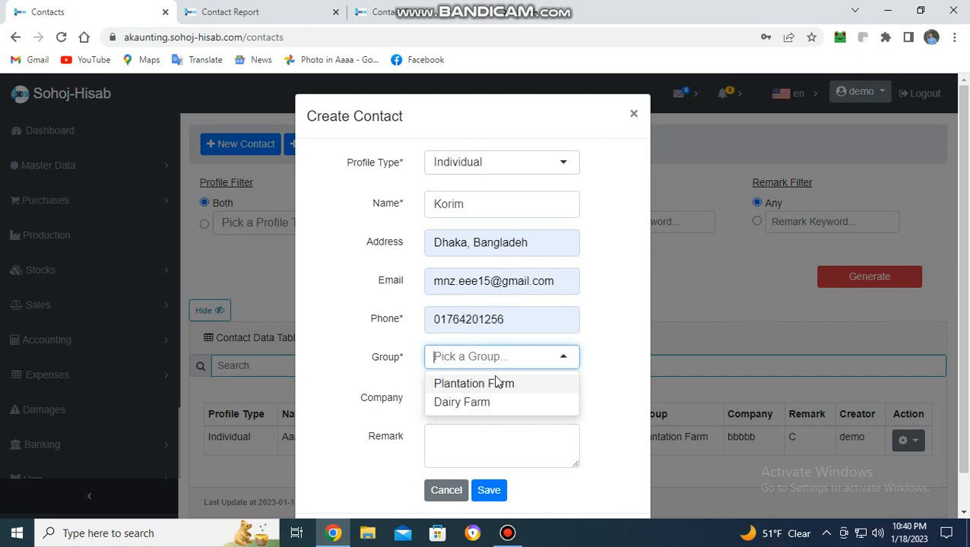
left_click(494, 385)
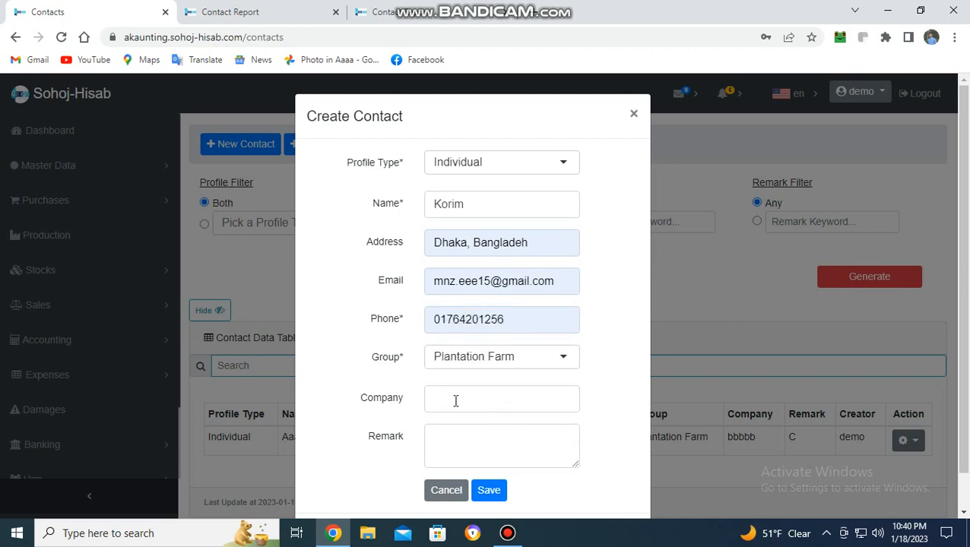
left_click(457, 398)
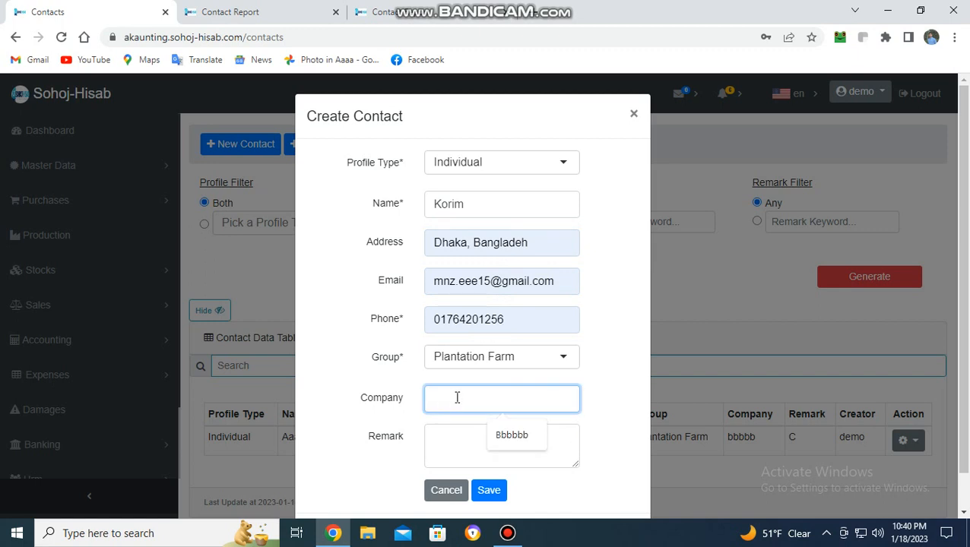
type("Agricultural Gain")
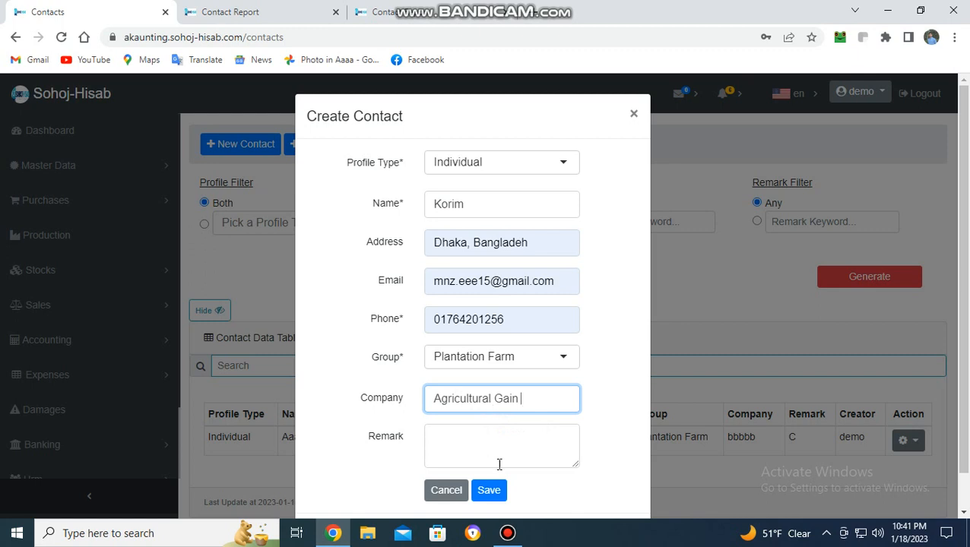
left_click(466, 444)
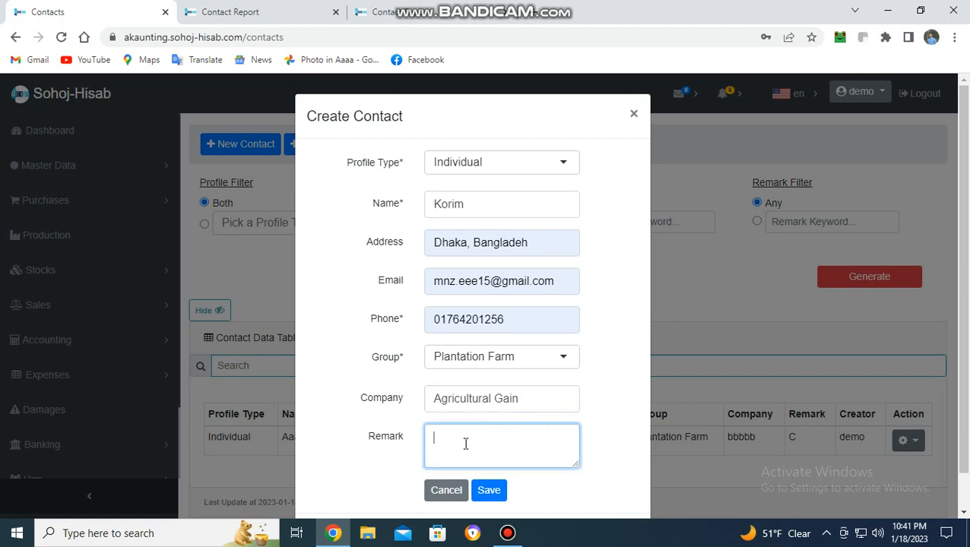
type("Good")
left_click(491, 492)
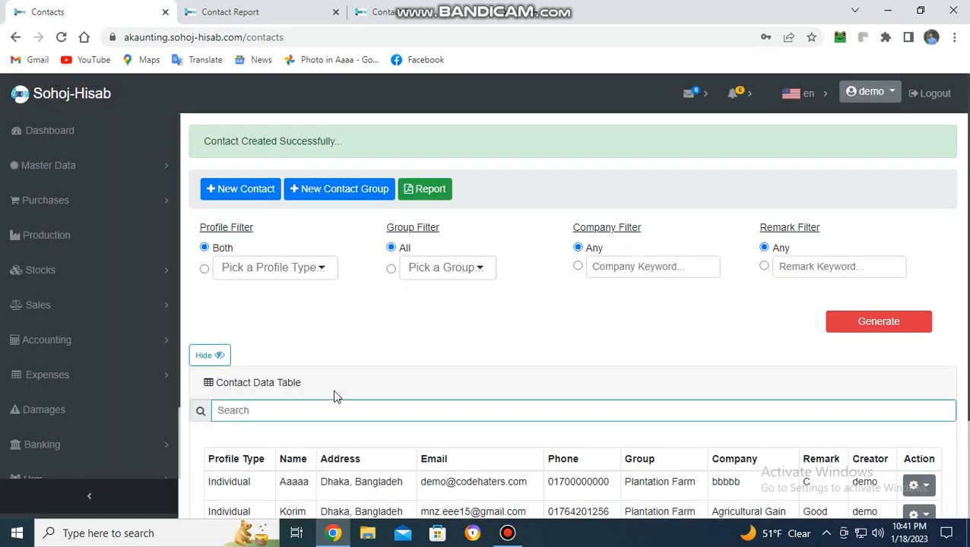
Open the Agricultural Gain contact for editing, review its details in the update form, and close it without changes.
scroll(337, 392, "down", 2)
scroll(336, 397, "down", 1)
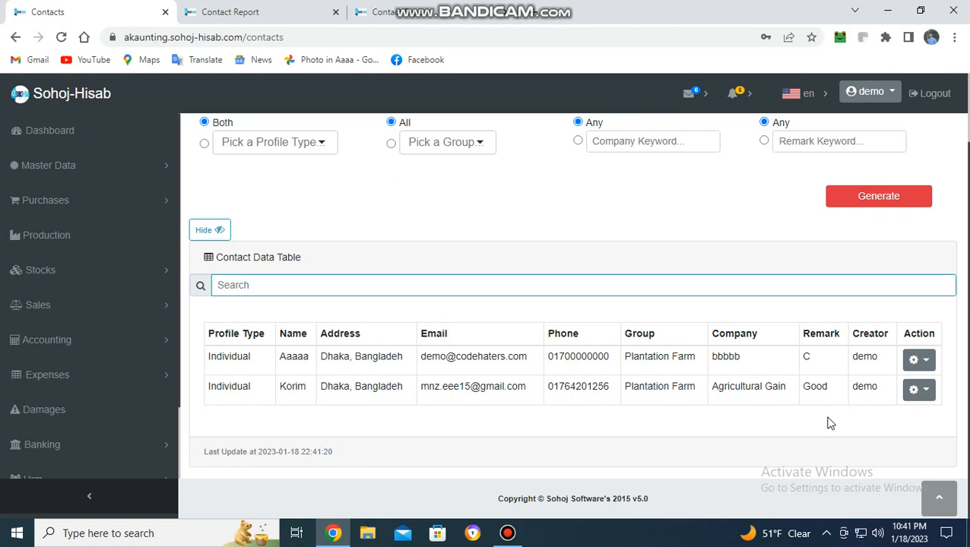
left_click(924, 392)
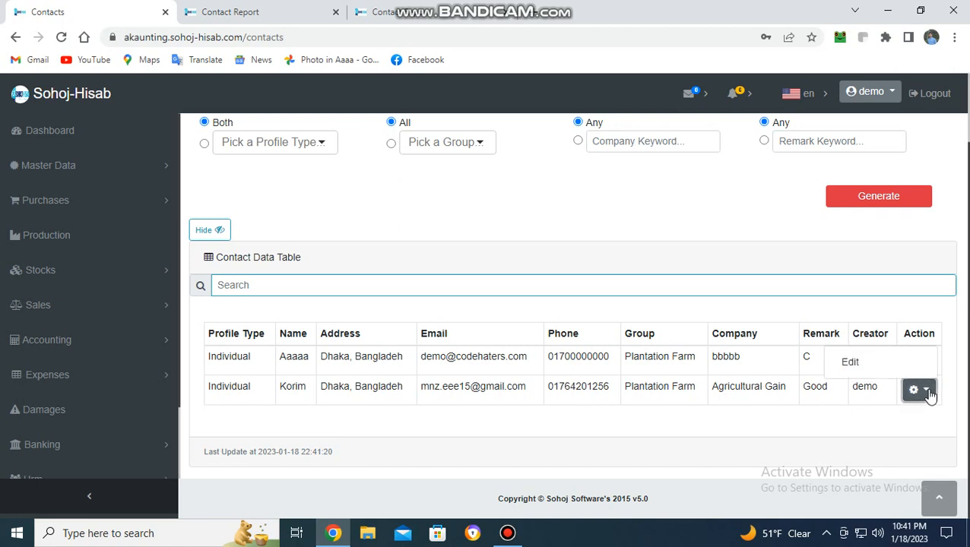
left_click(857, 363)
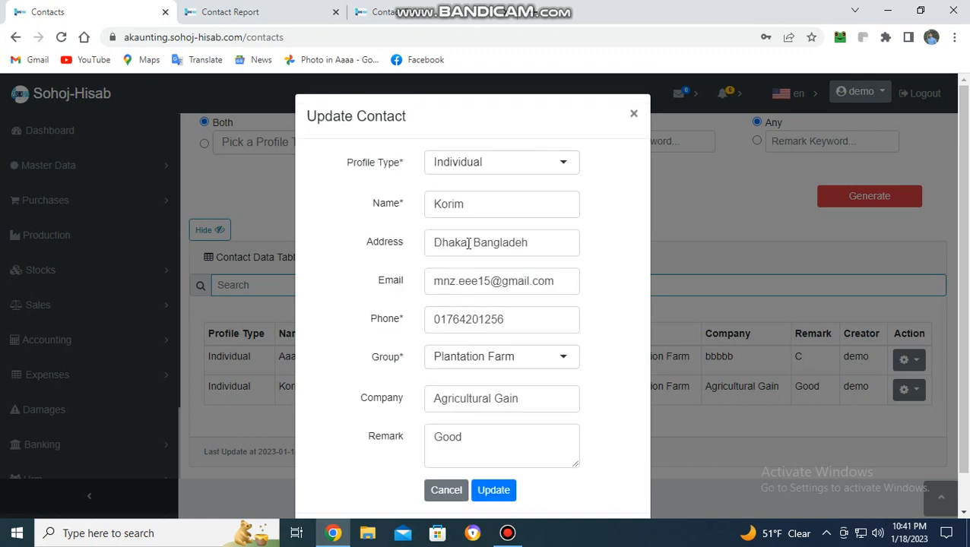
scroll(469, 266, "down", 1)
left_click(493, 457)
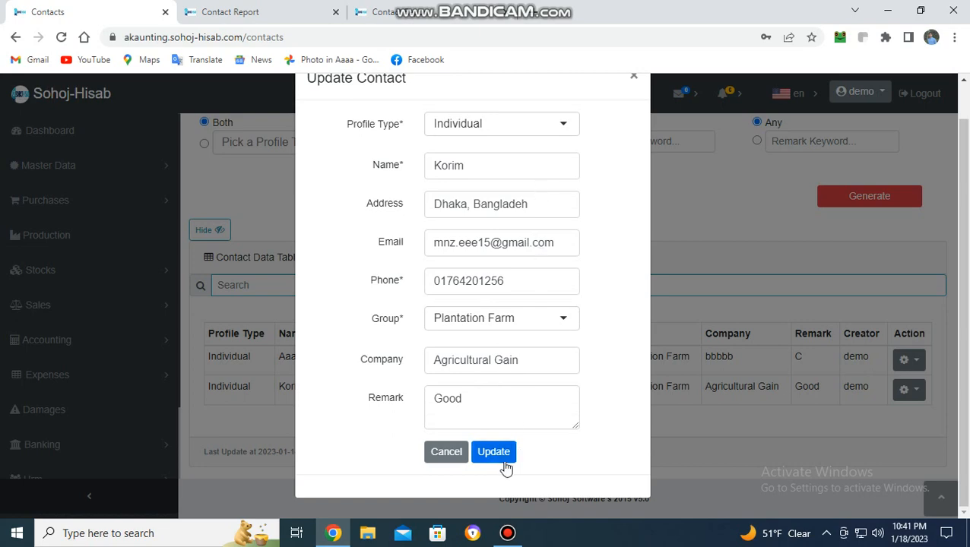
scroll(589, 217, "up", 1)
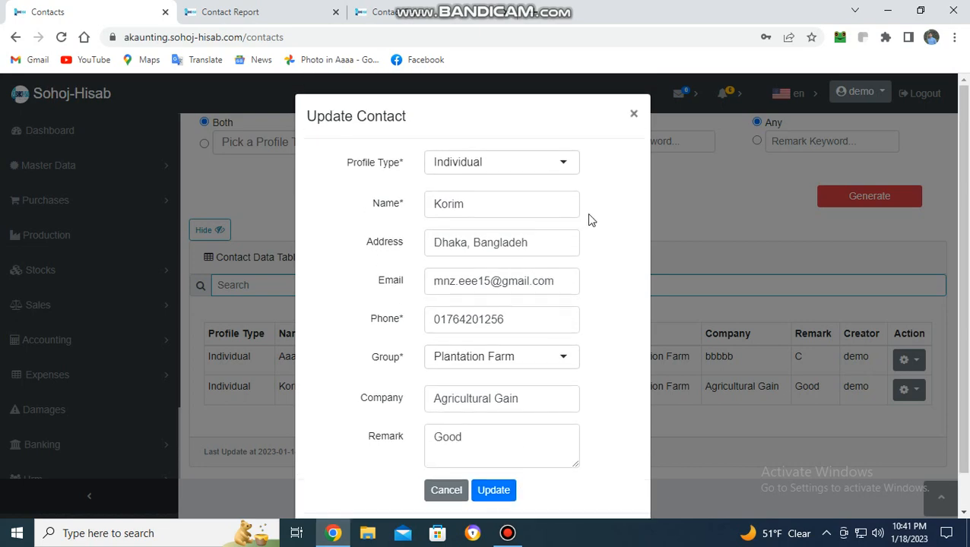
left_click(631, 118)
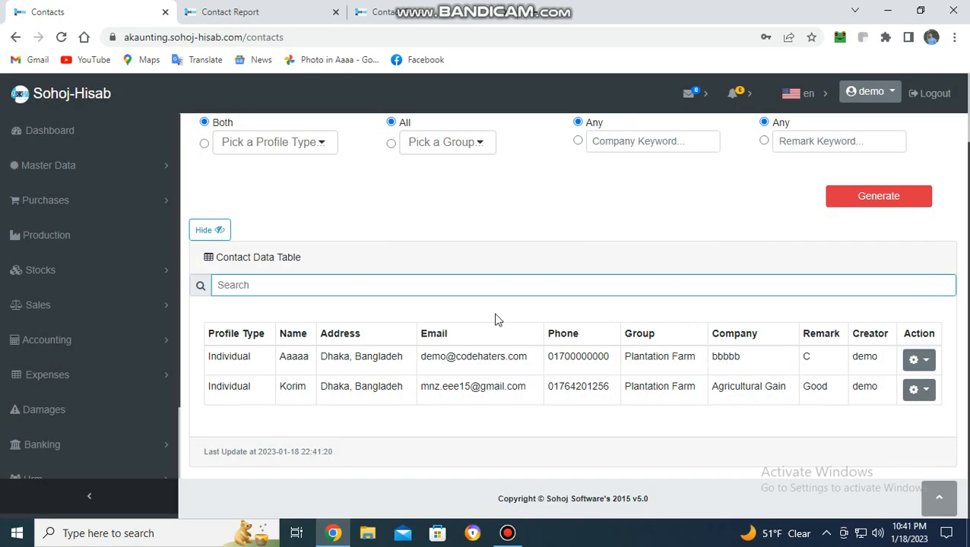
Switch the profile and group filters to a specific selection and examine the choices each one offers.
scroll(497, 304, "up", 1)
scroll(497, 298, "up", 1)
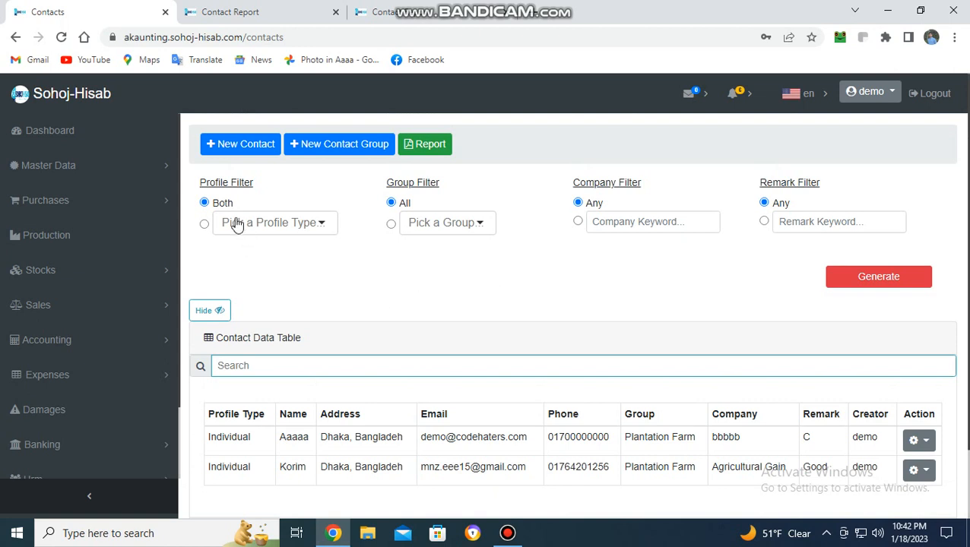
left_click(205, 225)
left_click(232, 224)
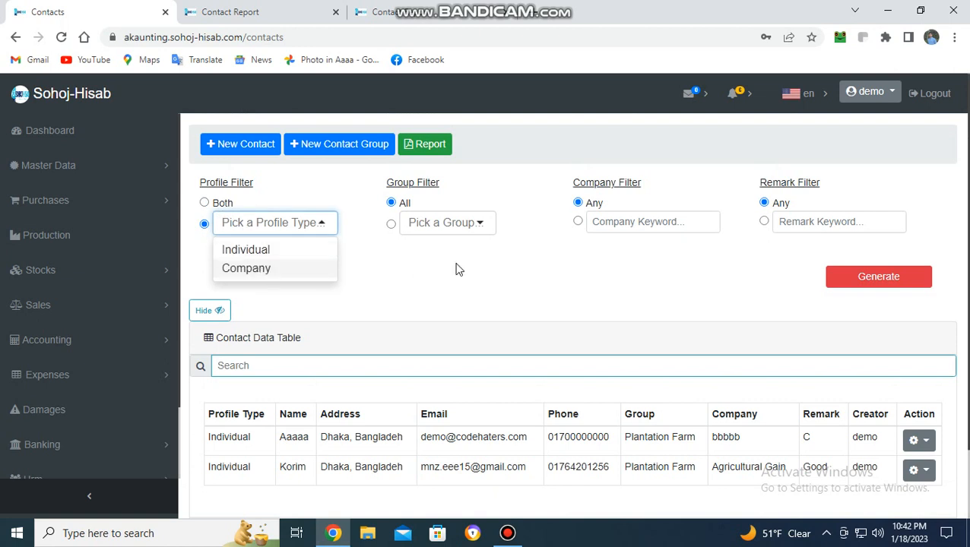
left_click(425, 262)
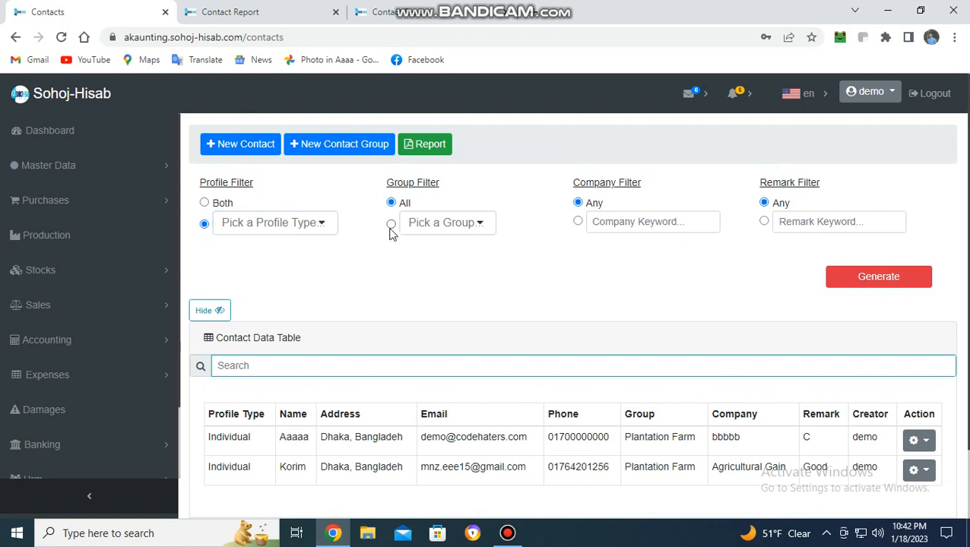
left_click(390, 225)
left_click(431, 225)
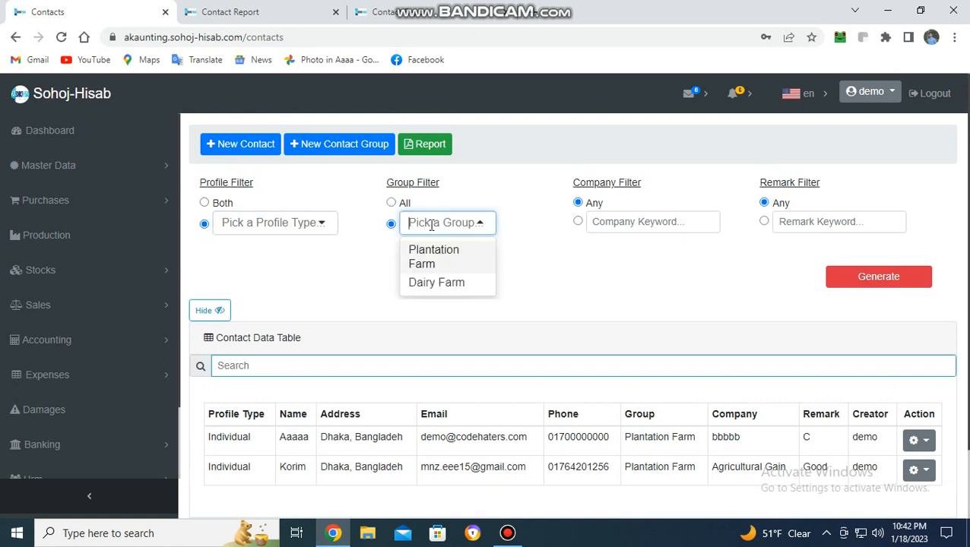
left_click(538, 283)
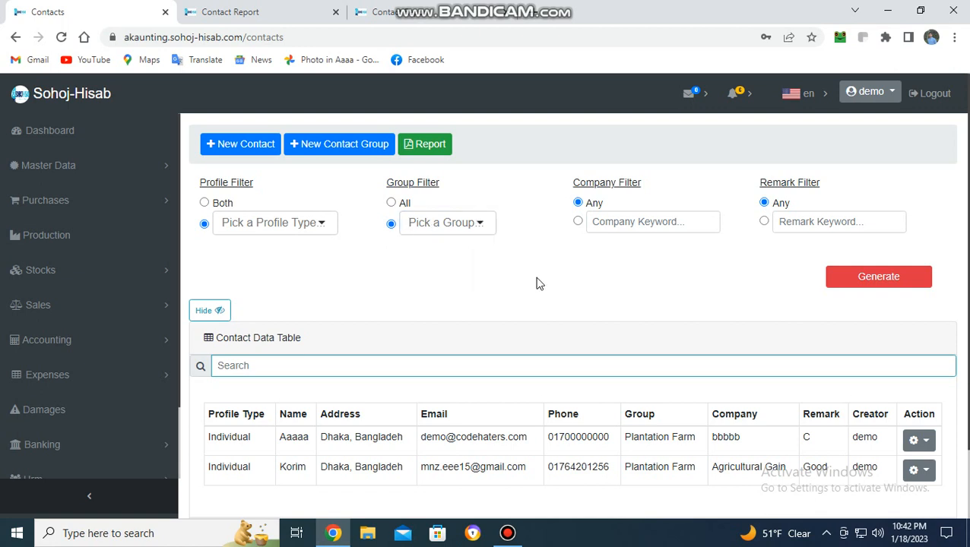
Switch the company and remark filters to keyword filtering and check the matching company and remark values in the contact table.
left_click(578, 222)
left_click(619, 226)
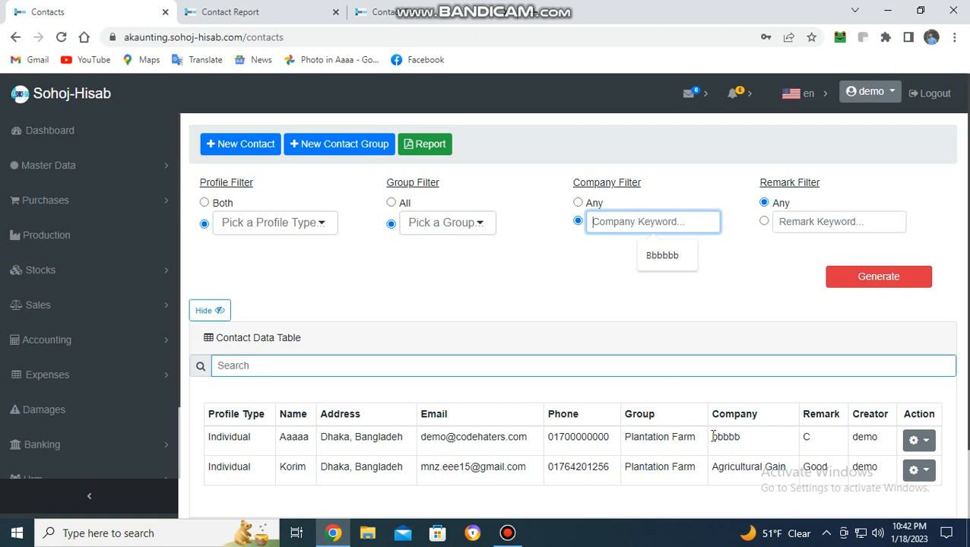
left_click_drag(713, 436, 793, 479)
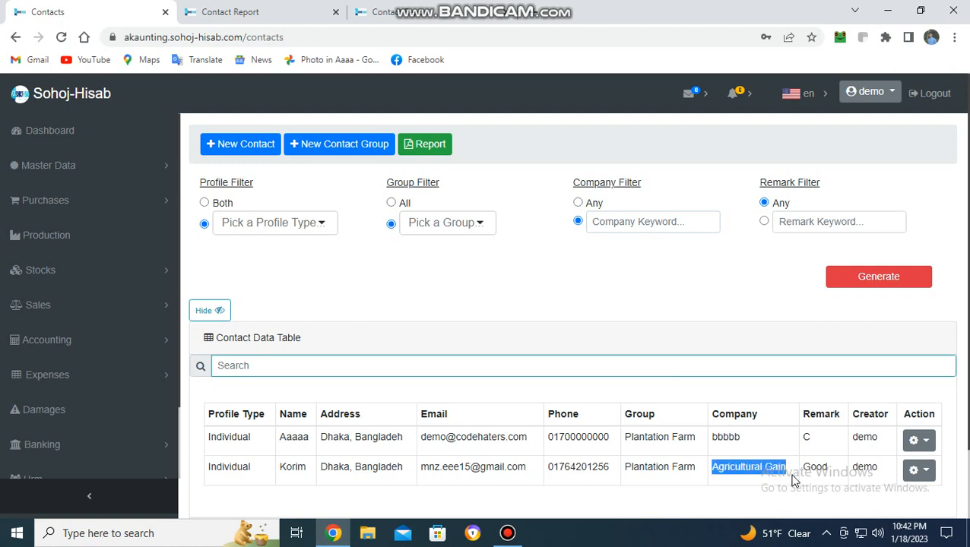
left_click(742, 301)
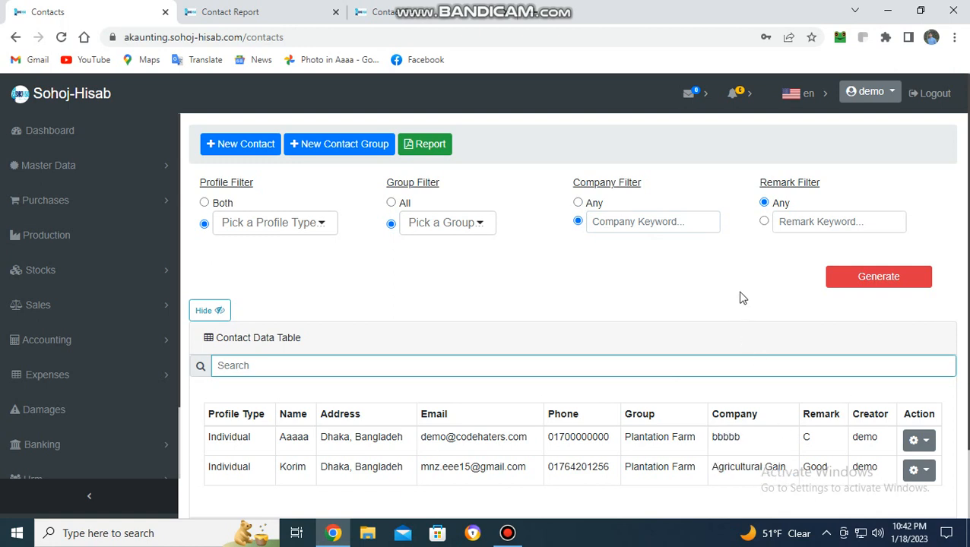
left_click(765, 223)
double_click(806, 438)
double_click(807, 467)
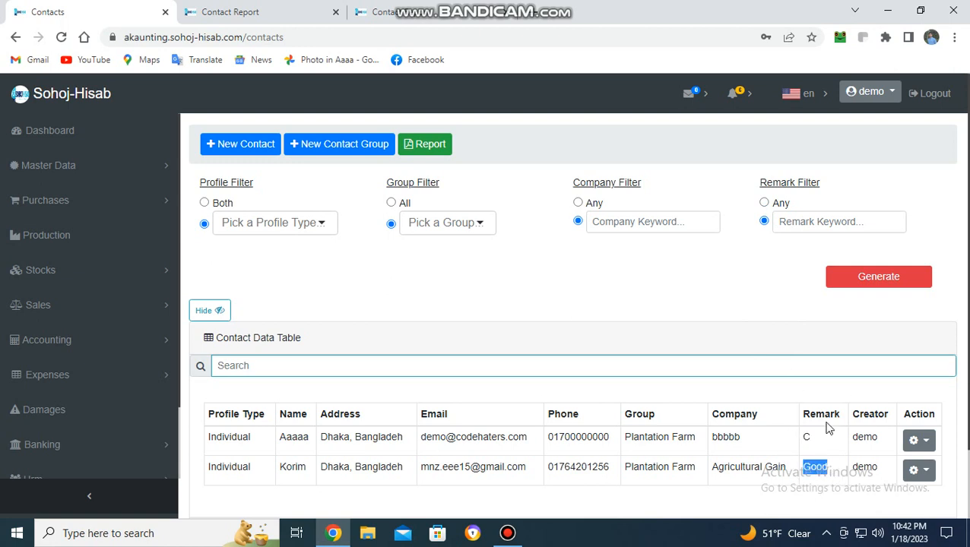
left_click(773, 280)
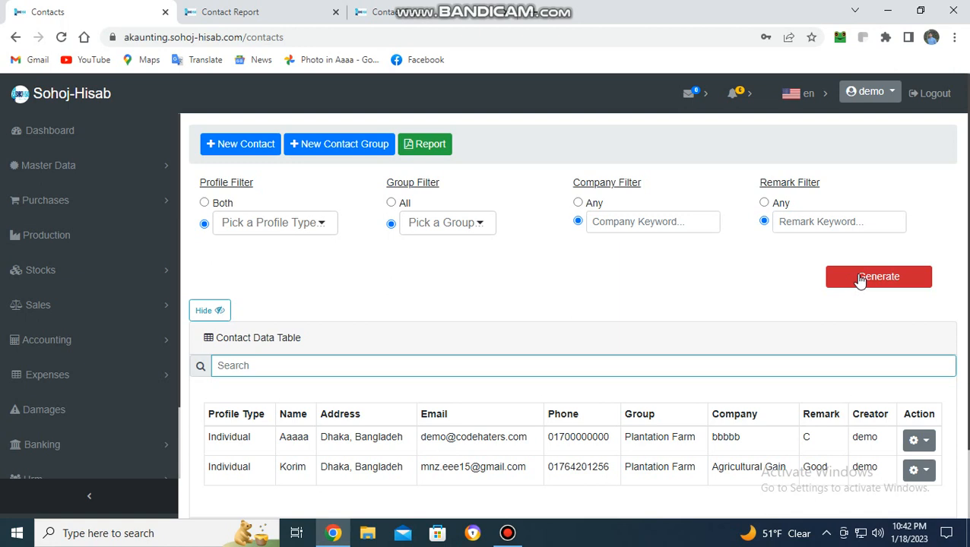
Set the profile filter to Individual and the group filter to Plantation Farm.
left_click(275, 223)
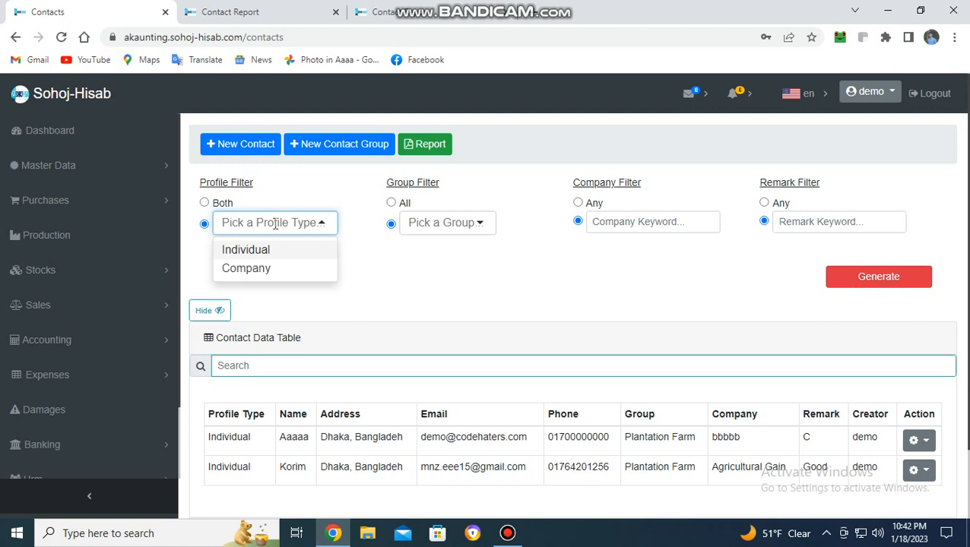
left_click(255, 255)
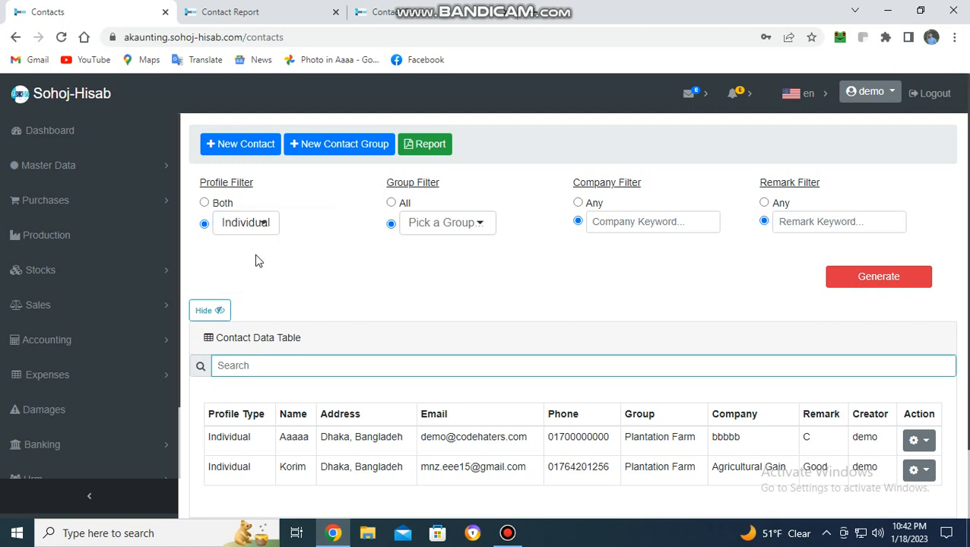
left_click(449, 228)
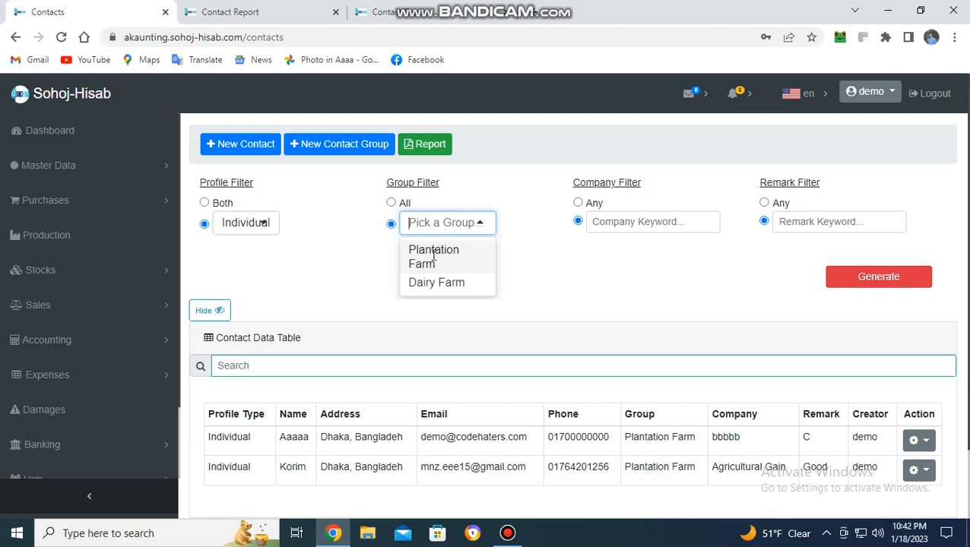
left_click(433, 257)
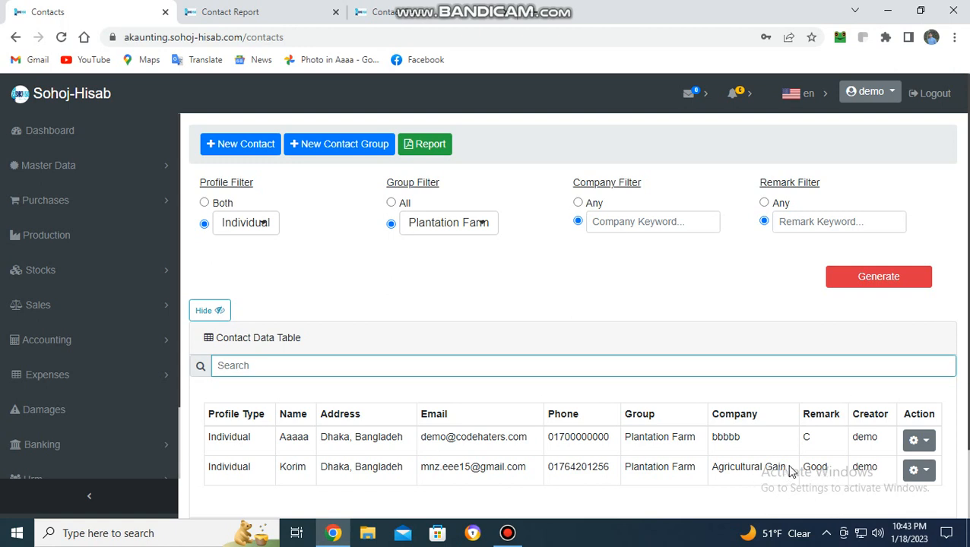
Copy the company name Agricultural Gain from the contact table into the company filter's keyword.
left_click_drag(791, 471, 683, 468)
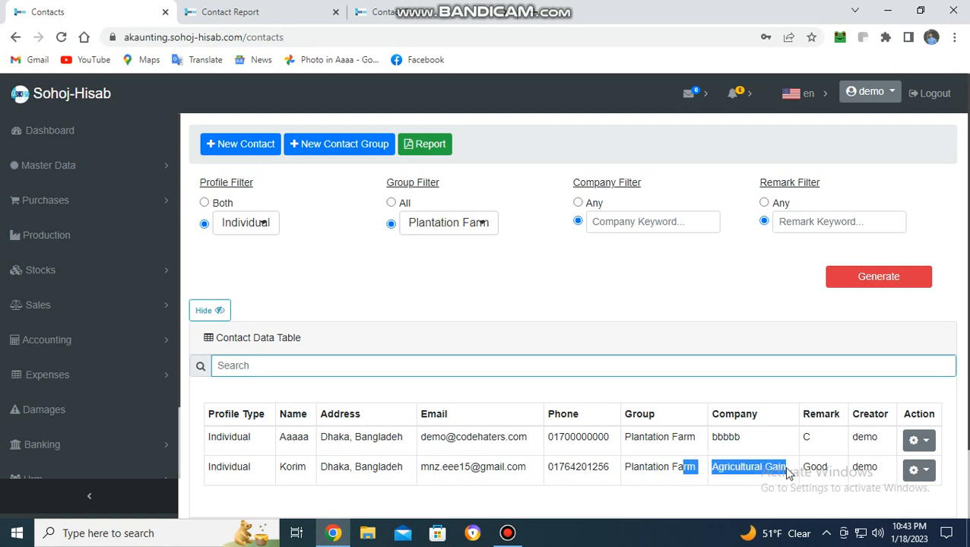
left_click(718, 468)
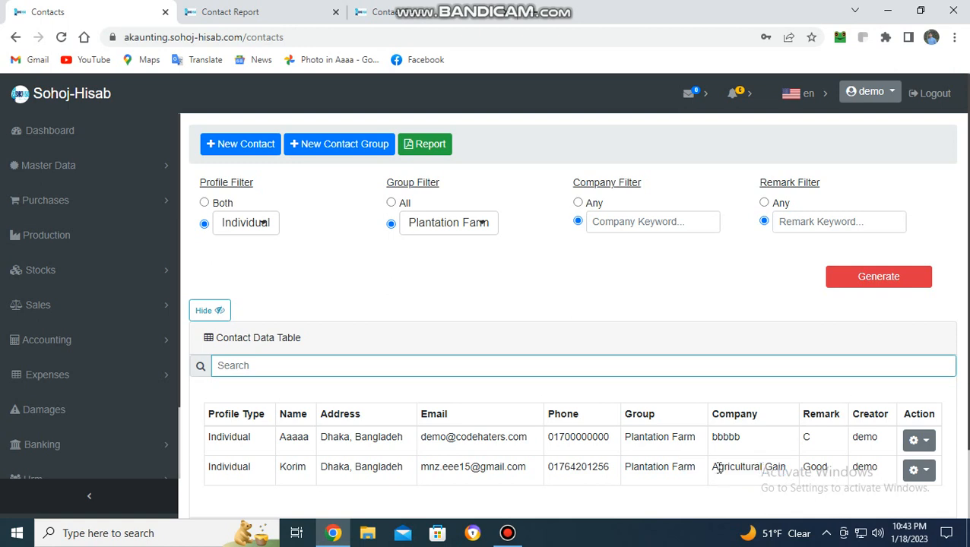
left_click_drag(718, 469, 786, 468)
right_click(715, 467)
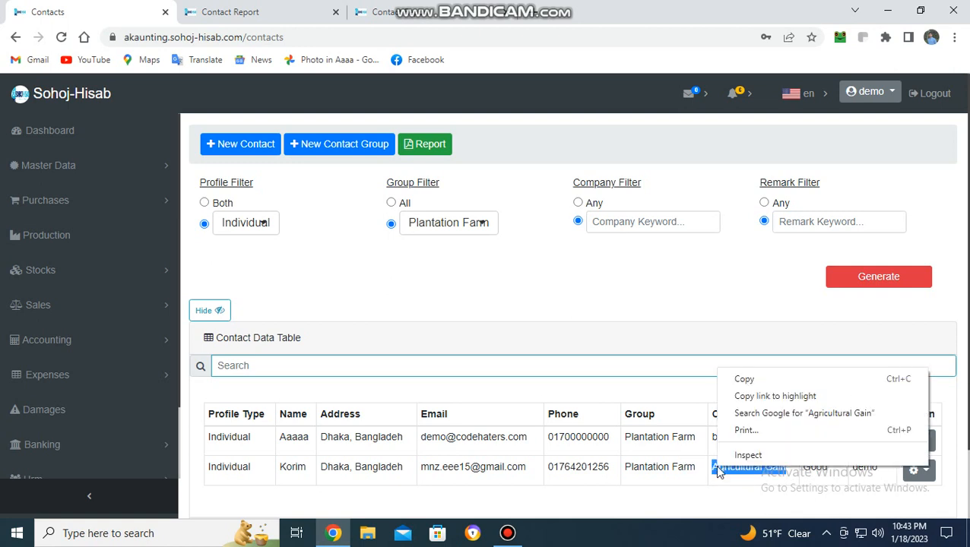
left_click(747, 380)
left_click(624, 223)
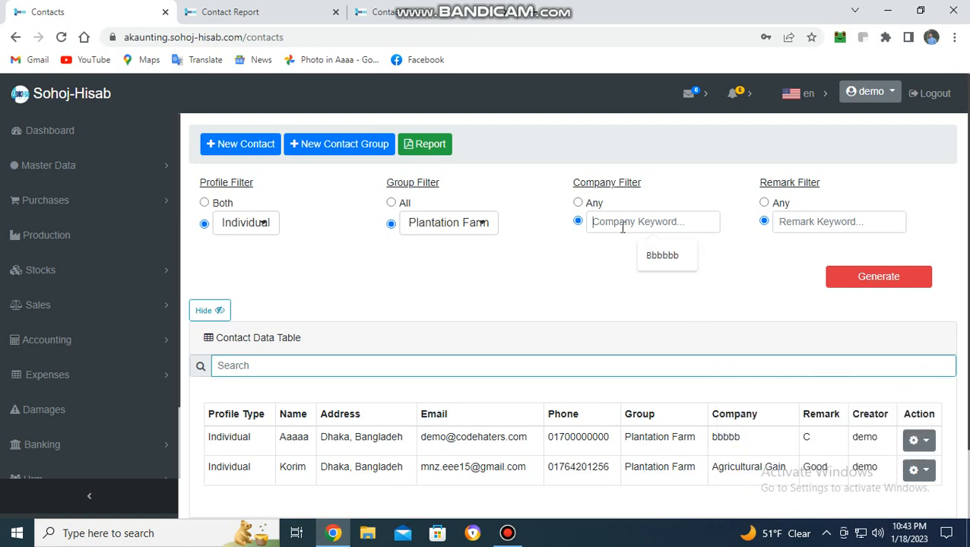
right_click(622, 228)
left_click(657, 340)
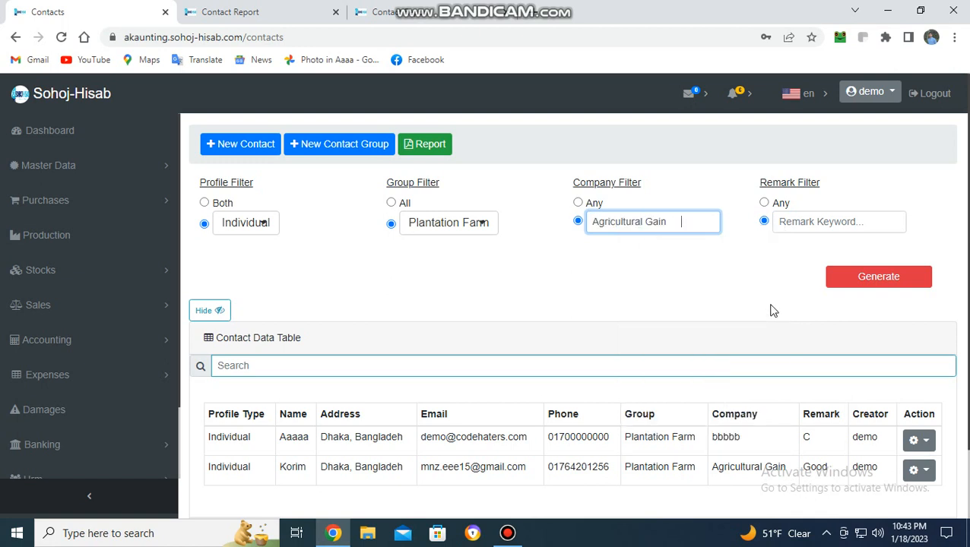
Copy the remark Good from the contact table into the remark filter's keyword and generate the filtered contact report.
left_click(809, 223)
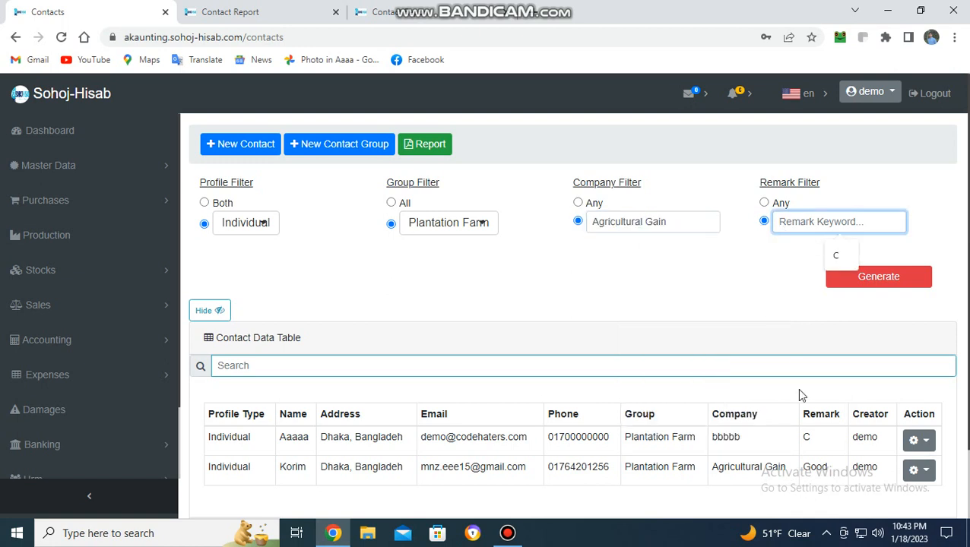
double_click(823, 468)
right_click(824, 468)
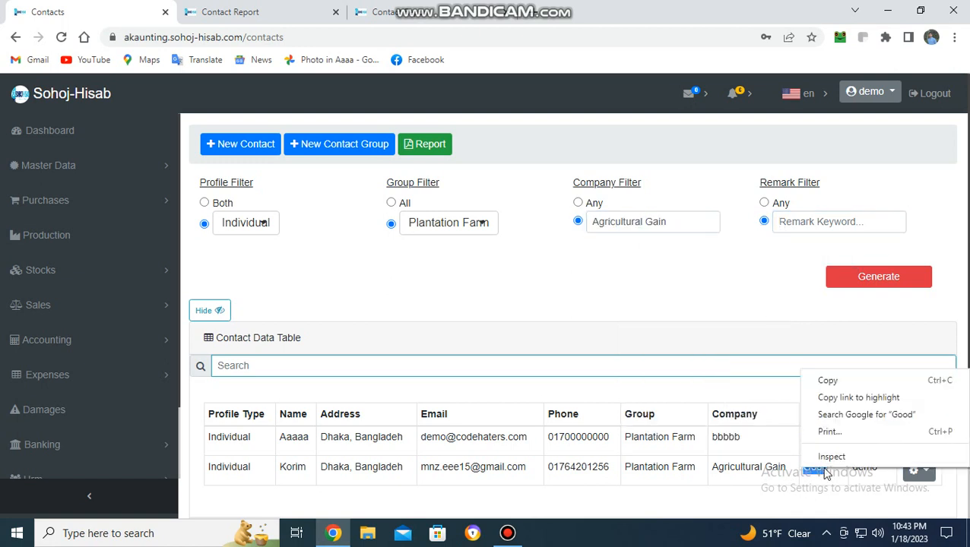
left_click(834, 382)
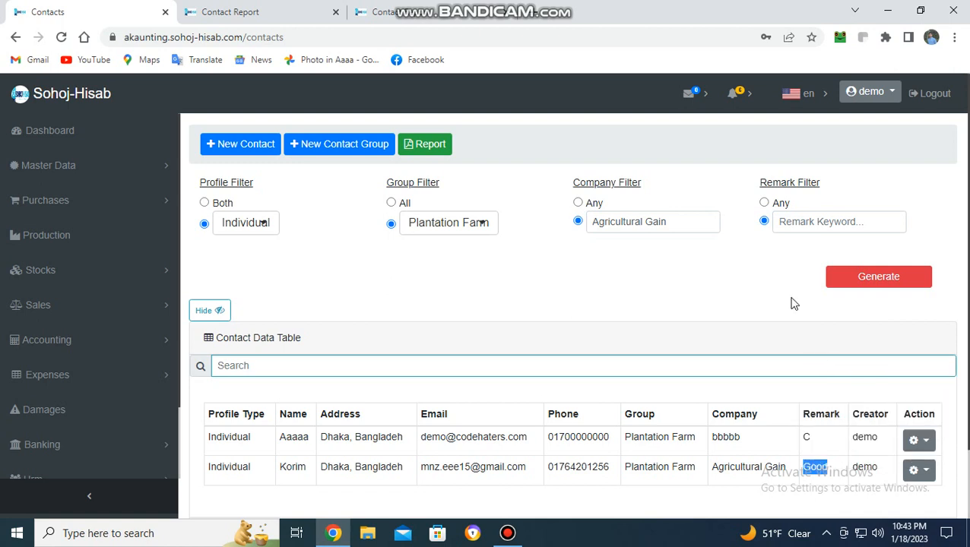
right_click(801, 225)
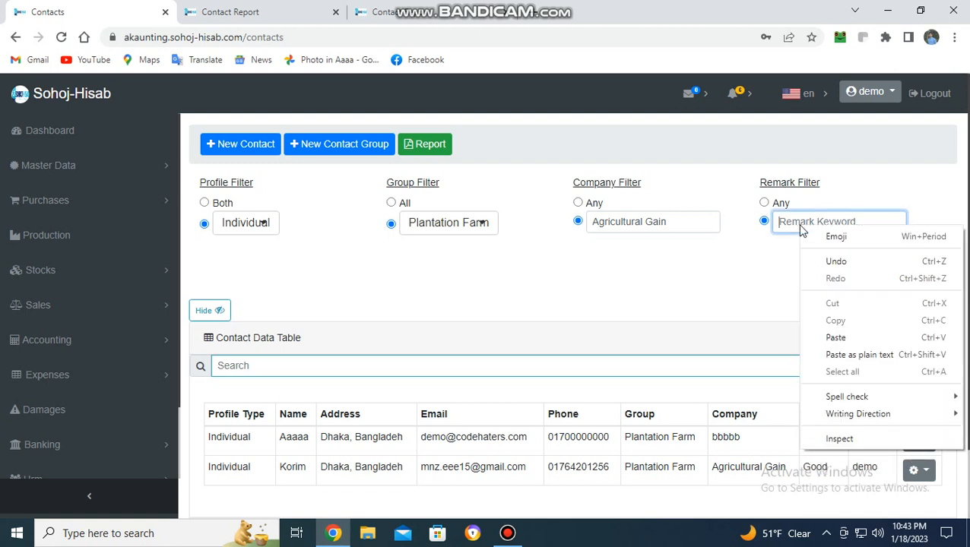
left_click(836, 337)
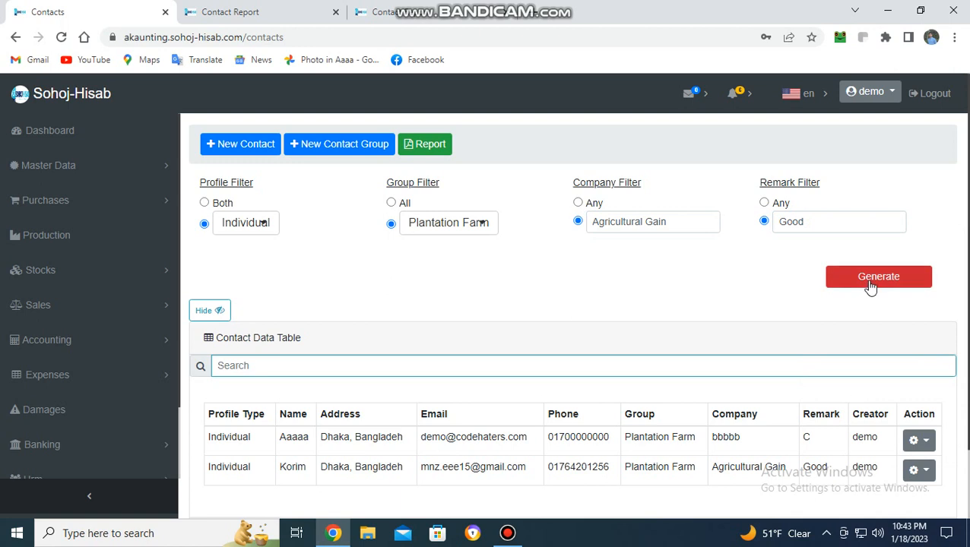
left_click(868, 285)
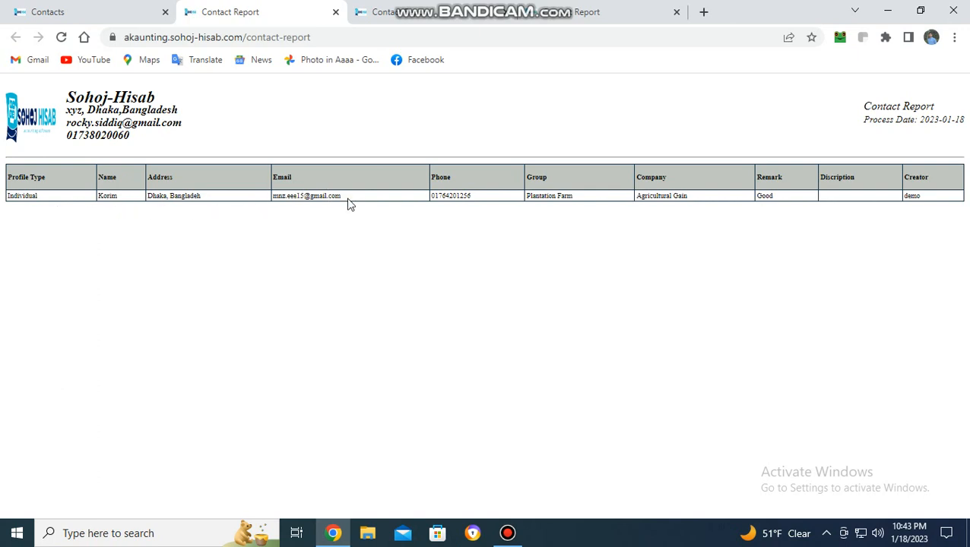
Back on the Contacts page, reset the filters to Both profiles, All groups, Any company and Any remark, and generate the contact report.
left_click(65, 9)
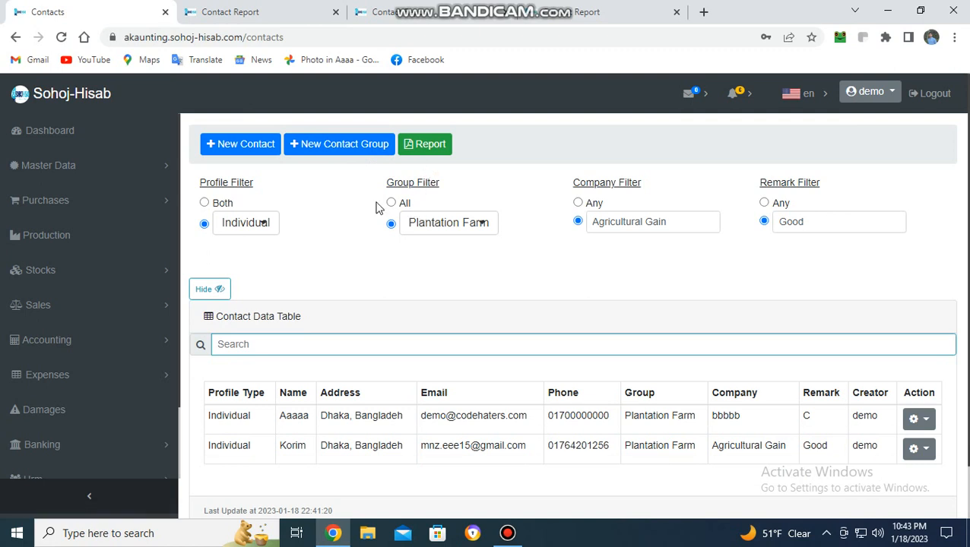
left_click(207, 203)
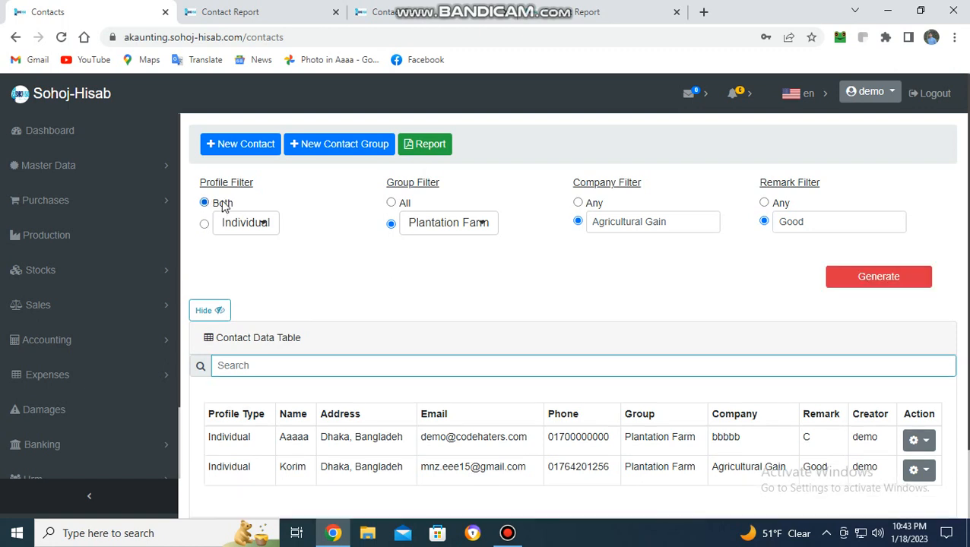
left_click(392, 203)
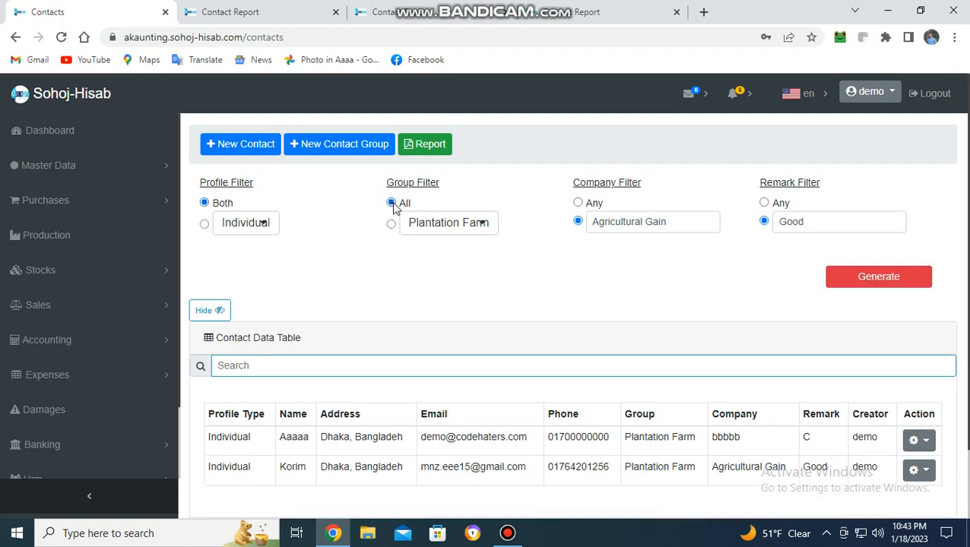
left_click(579, 204)
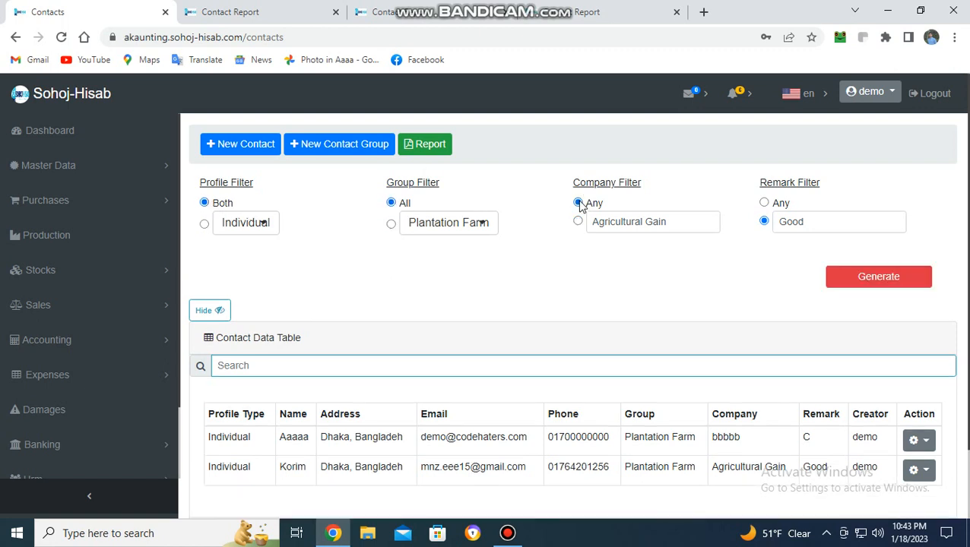
left_click(766, 203)
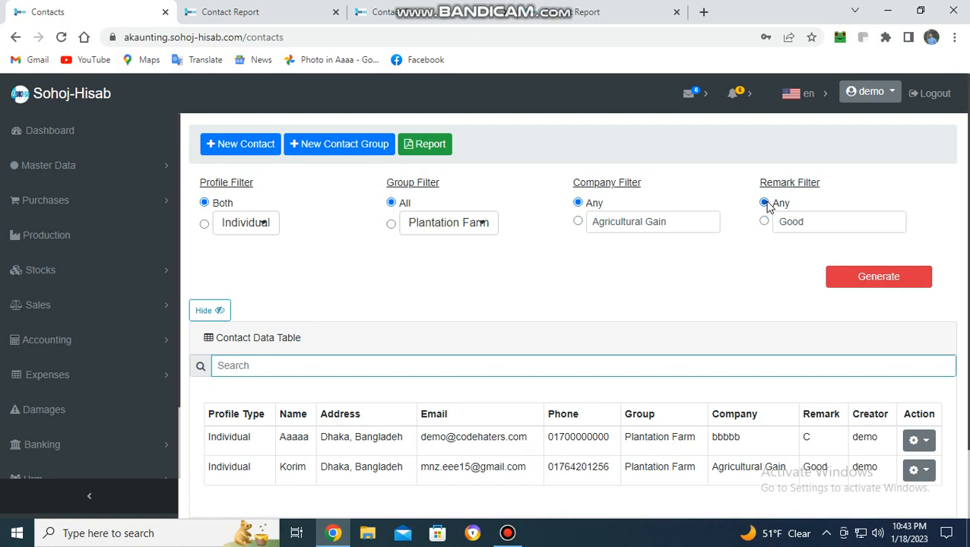
left_click(863, 278)
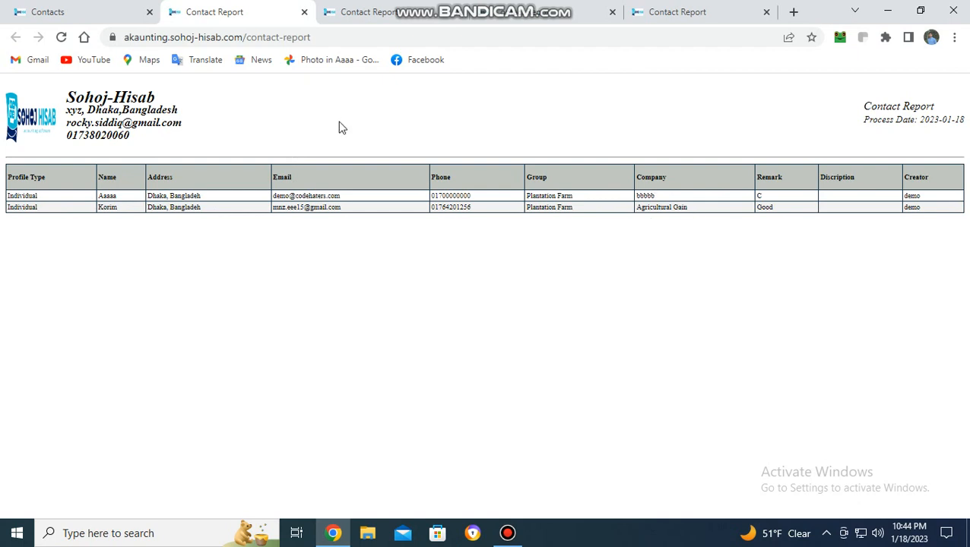
Return to the Contacts page and log out of the account, confirming the end of the session.
left_click(42, 9)
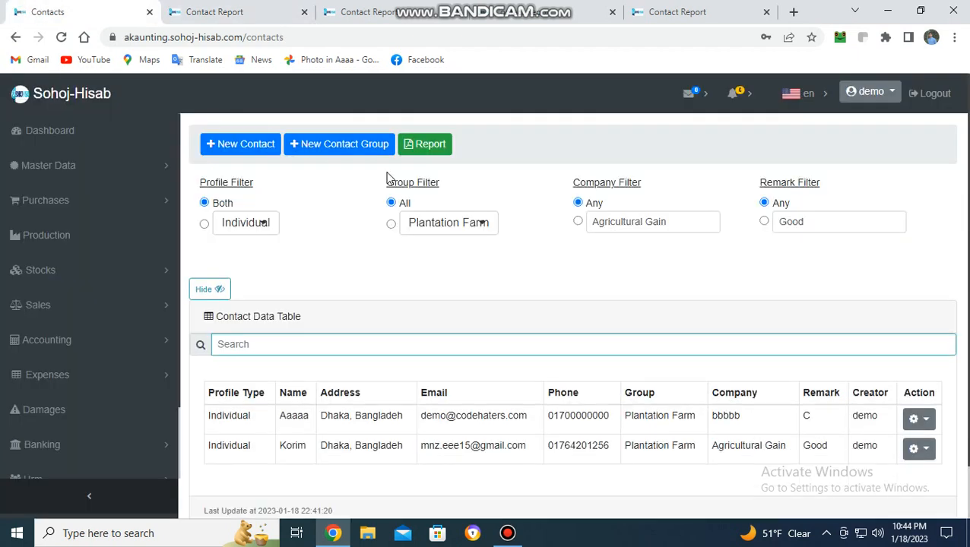
left_click(932, 96)
left_click(616, 206)
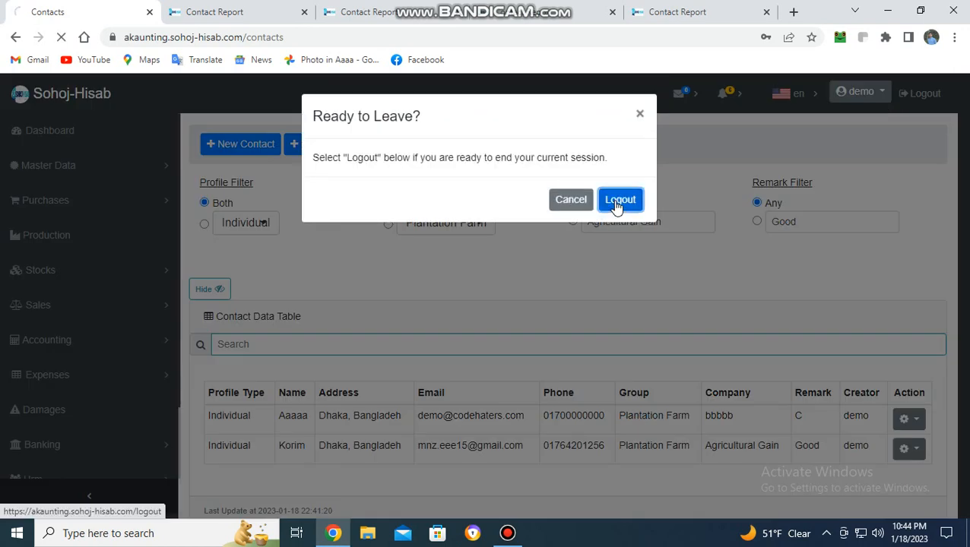